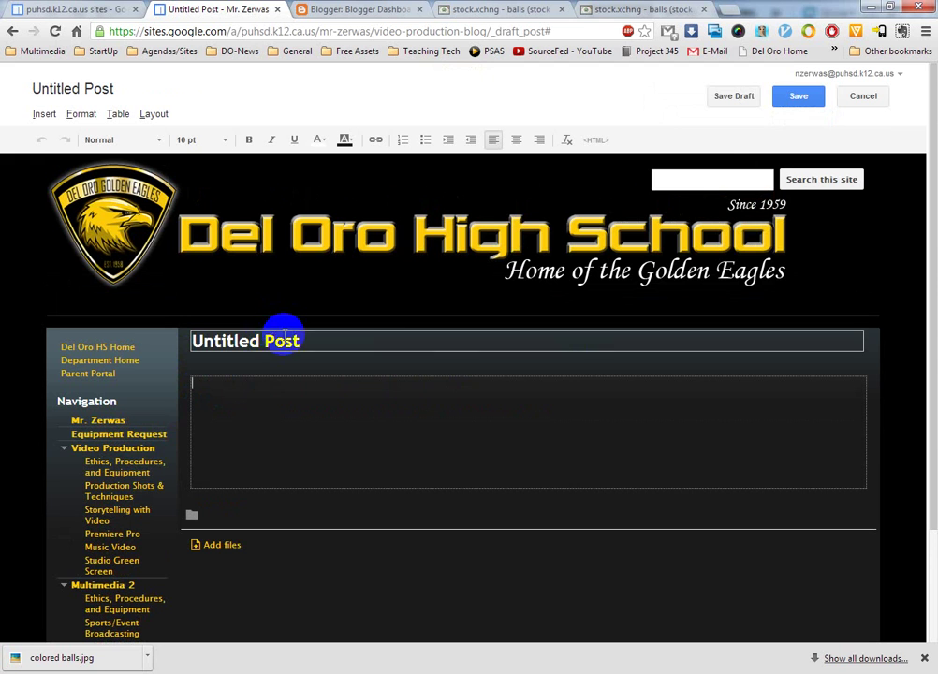
- Title the post "Green screens will blow your mind" and enter the body paragraph about showing the video to the video production class
{"action": "left_click", "coordinate": [393, 375]}
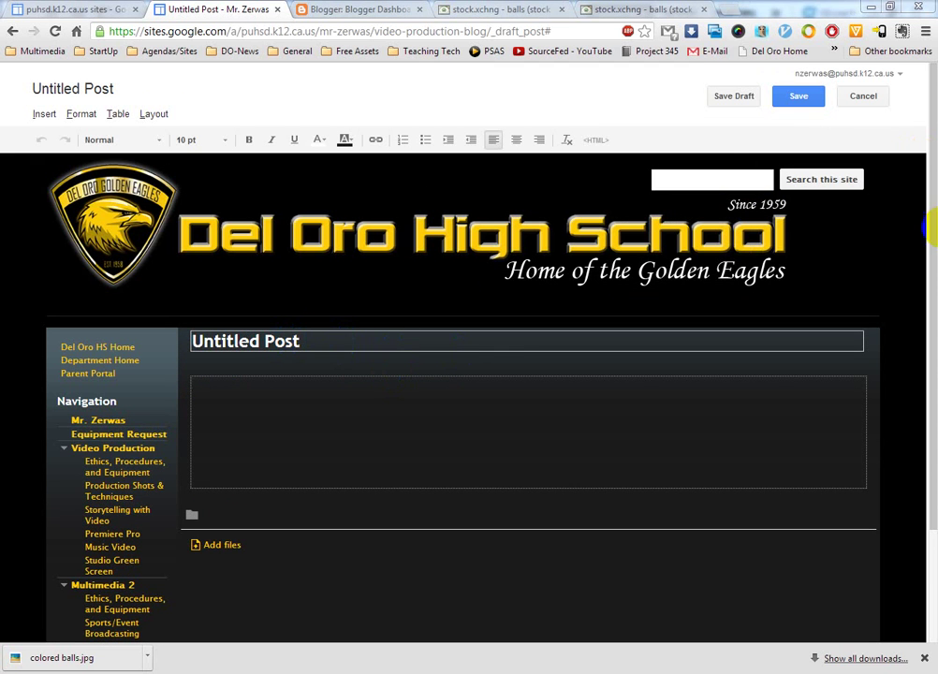
{"action": "left_click_drag", "start_coordinate": [330, 348], "coordinate": [197, 345]}
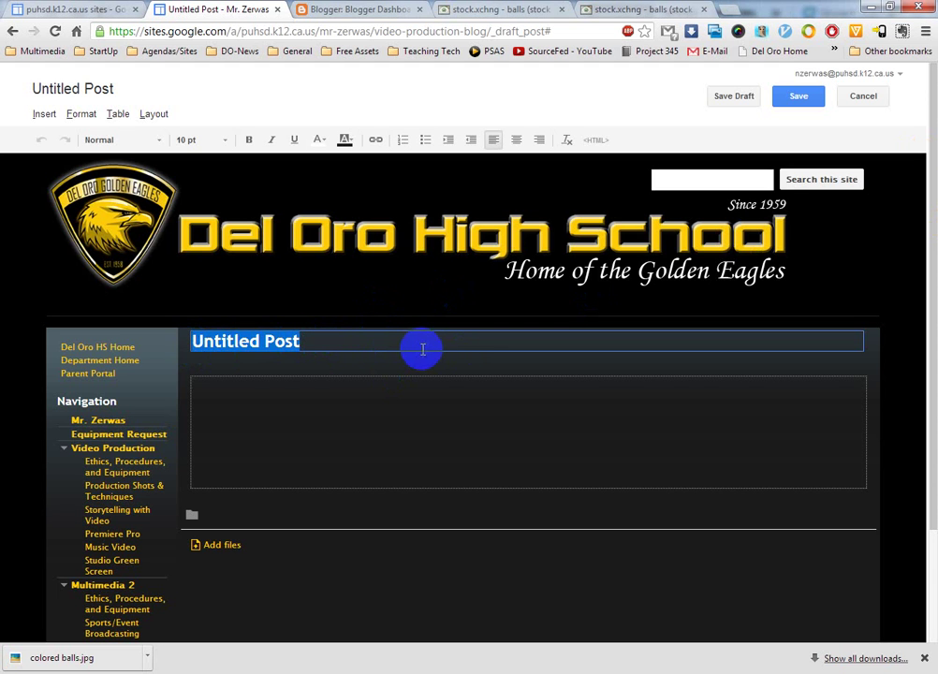
{"action": "type", "text": "Green screens will blow your mind"}
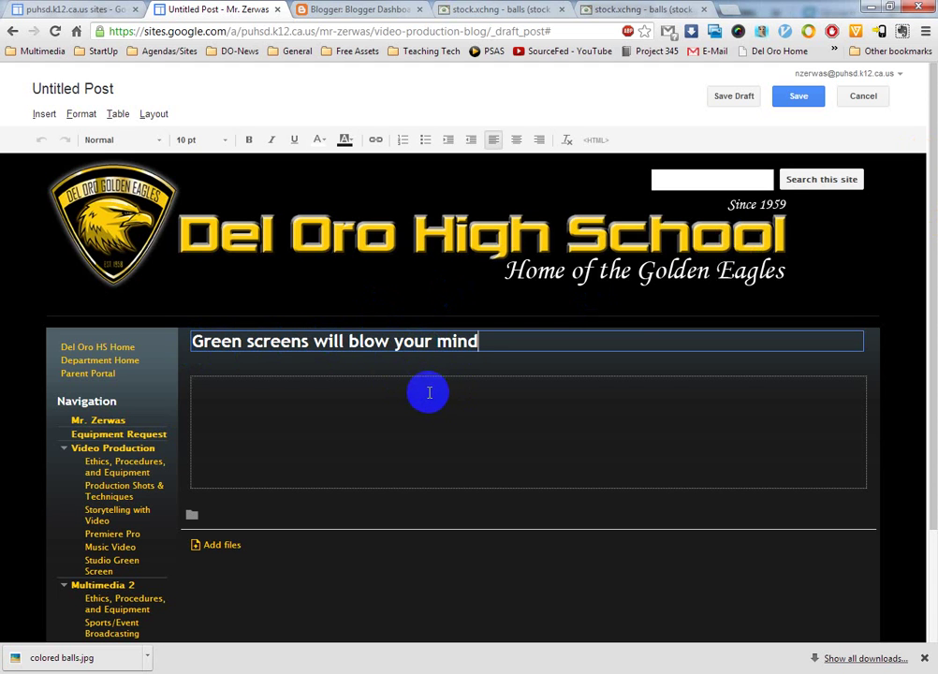
{"action": "left_click", "coordinate": [241, 408]}
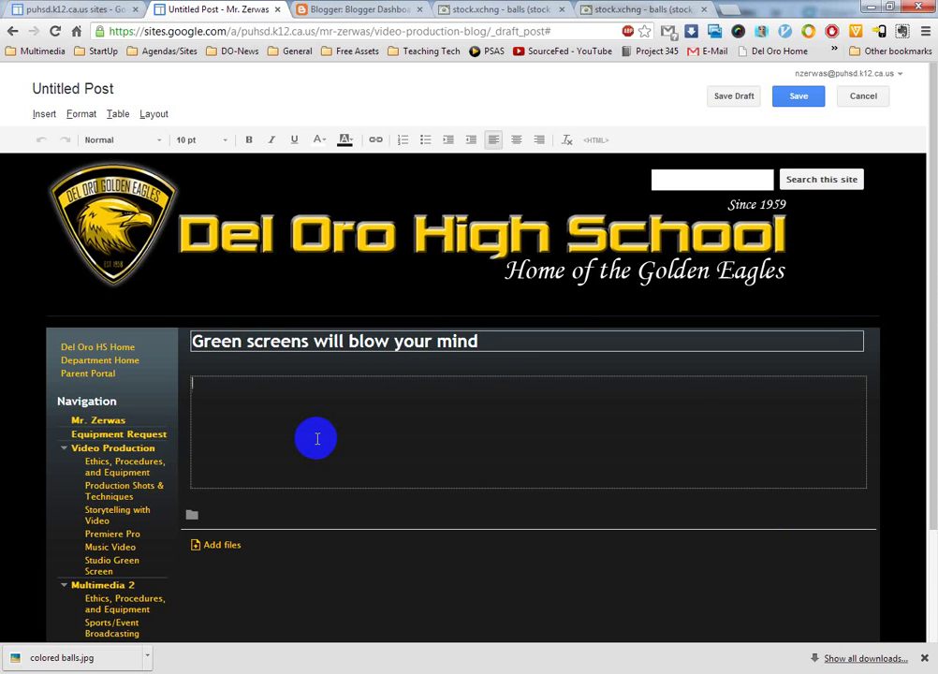
{"action": "type", "text": "I showed this video to my video production class last week then asked them to reflect with pen and paper for 5 minutes.  I asked them to consider what surprised them about the video then to dream big about a project they'd like to do with green screen technology.  Some of the dream big projects were fun to discuss; one student wants to have a video of himself riding a cheetah.  The quote that summed it all up for the day was simple: \"Mr. Zerwas, after watching that video I just have to say that green screens have blown my mind.\""}
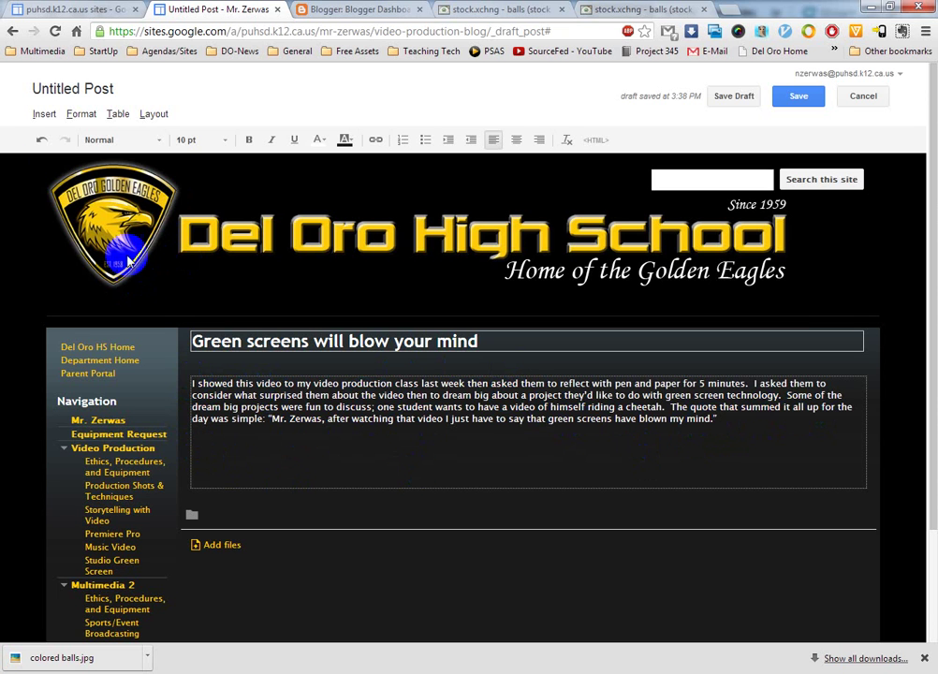
- Insert the YouTube video from the copied URL below the paragraph, without a title
{"action": "left_click", "coordinate": [45, 114]}
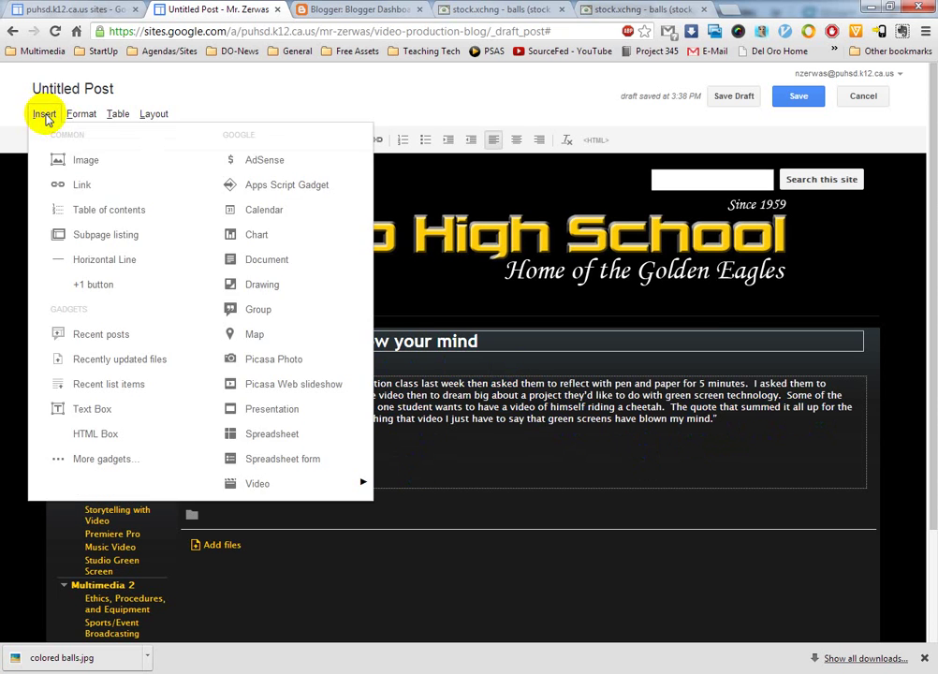
{"action": "mouse_move", "coordinate": [300, 490]}
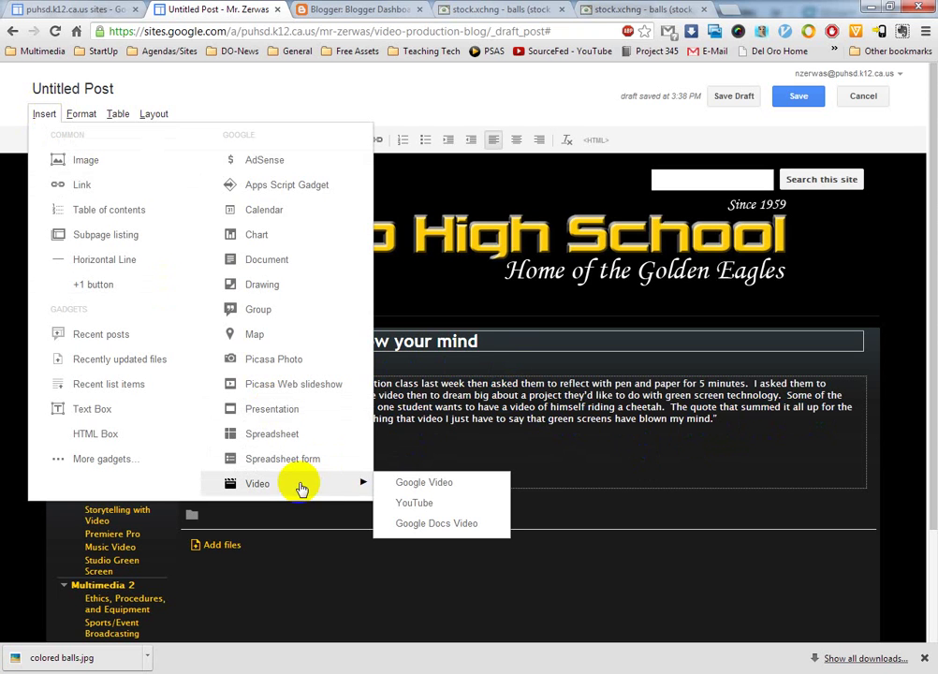
{"action": "left_click", "coordinate": [400, 504]}
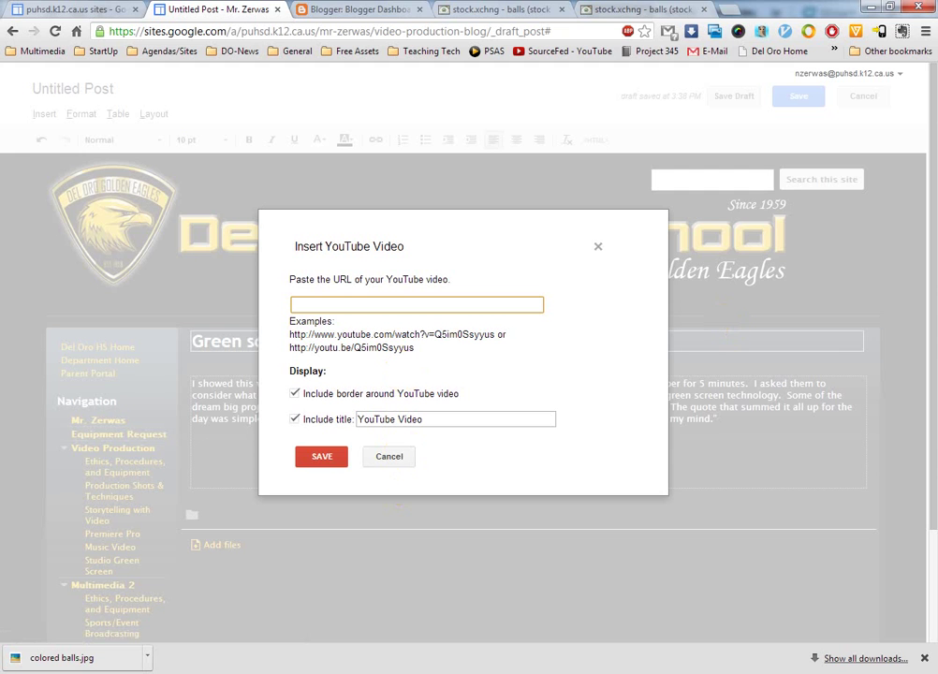
{"action": "key", "text": "alt+Tab"}
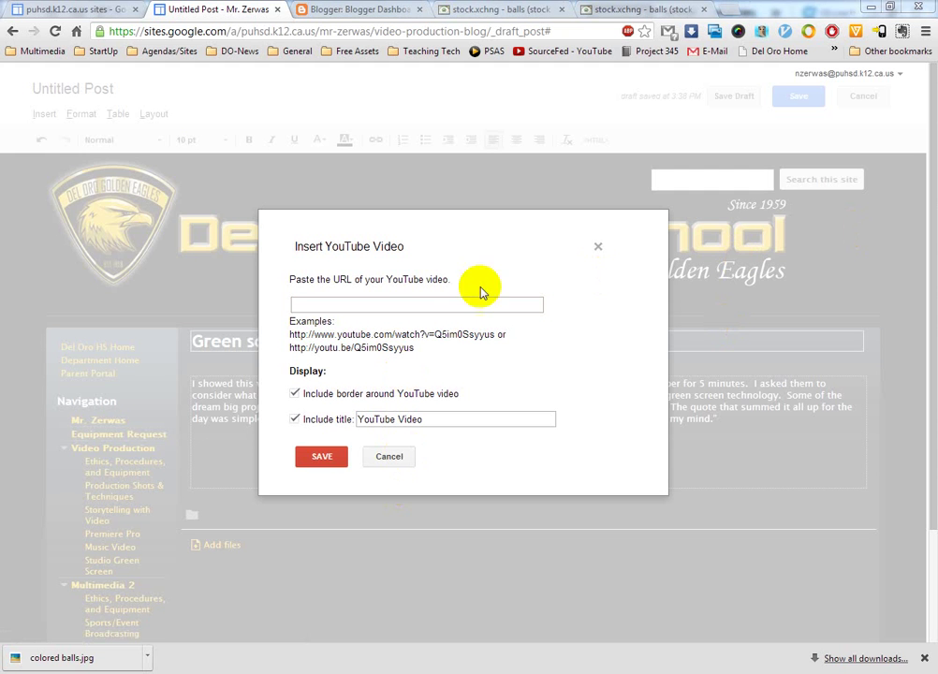
{"action": "left_click", "coordinate": [406, 303]}
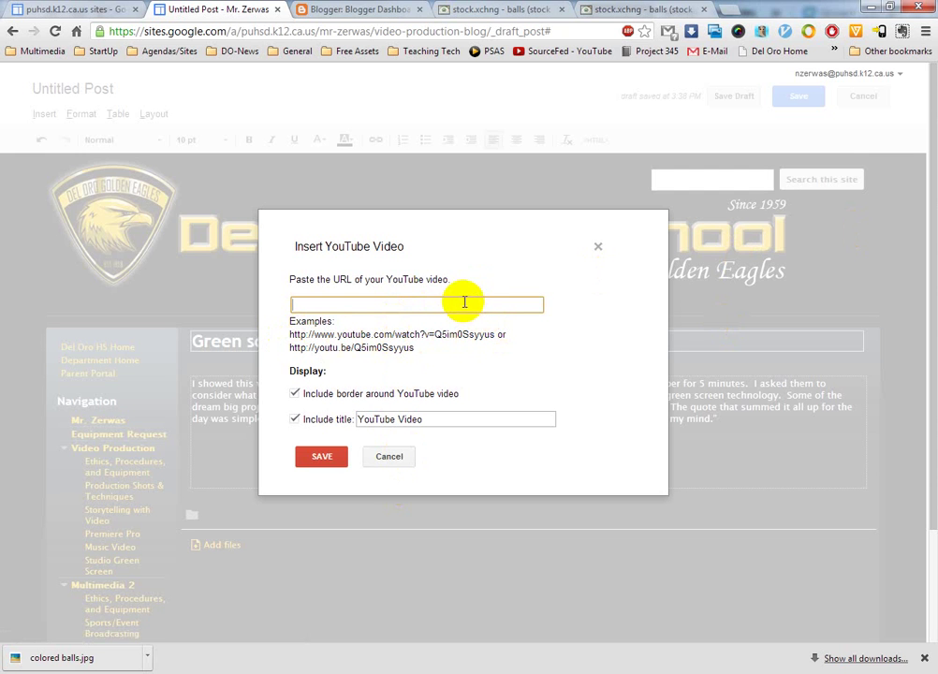
{"action": "key", "text": "ctrl+v"}
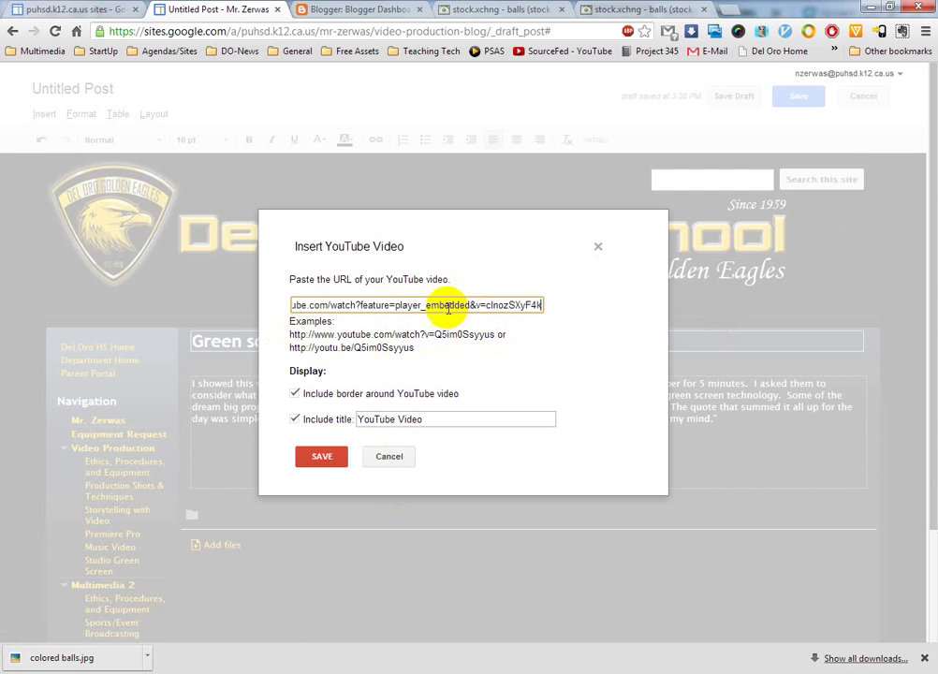
{"action": "left_click", "coordinate": [295, 419]}
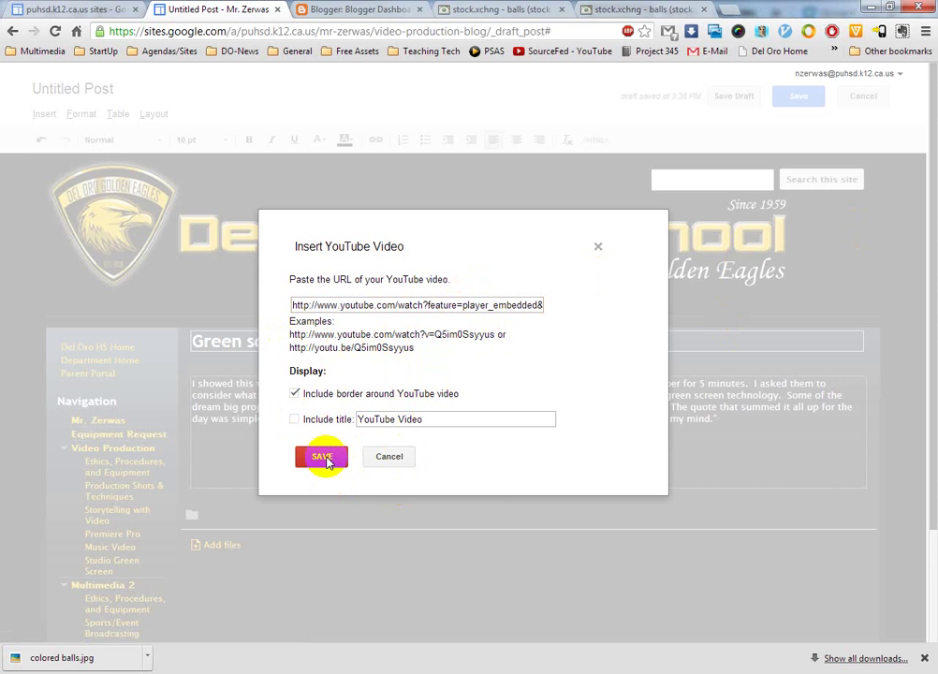
{"action": "left_click", "coordinate": [322, 456]}
{"action": "left_click", "coordinate": [350, 461]}
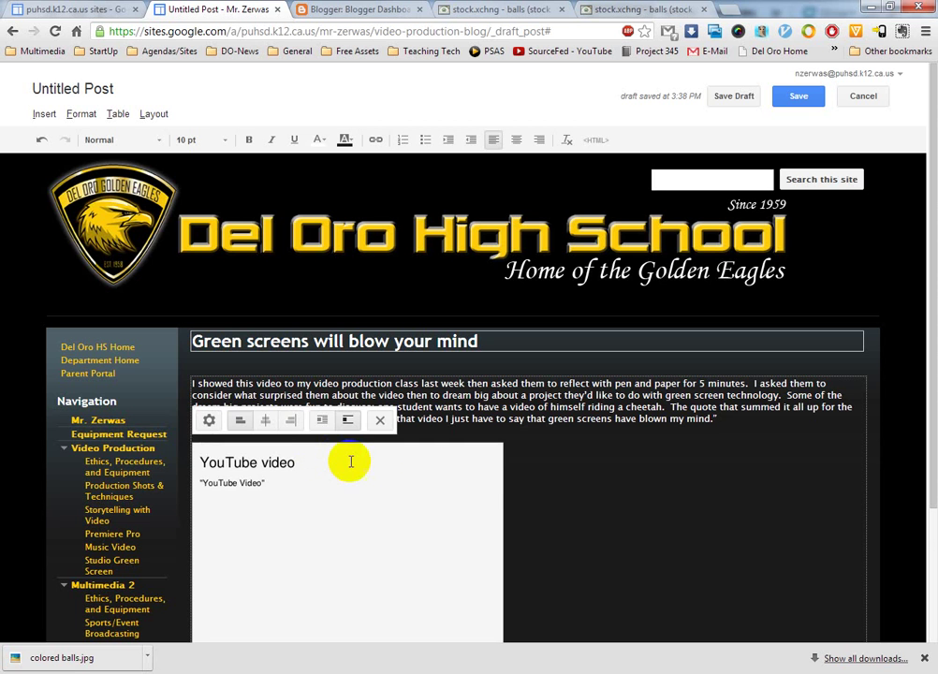
- Save the post and view the embedded YouTube video on the published page
{"action": "scroll", "coordinate": [559, 485], "scroll_direction": "down", "scroll_amount": 1}
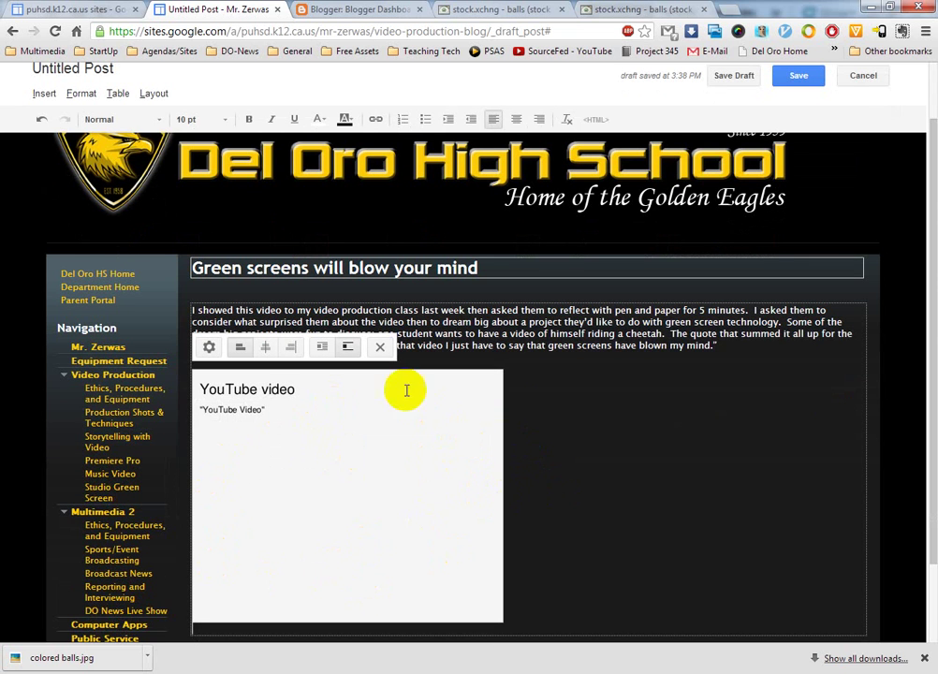
{"action": "left_click", "coordinate": [554, 544]}
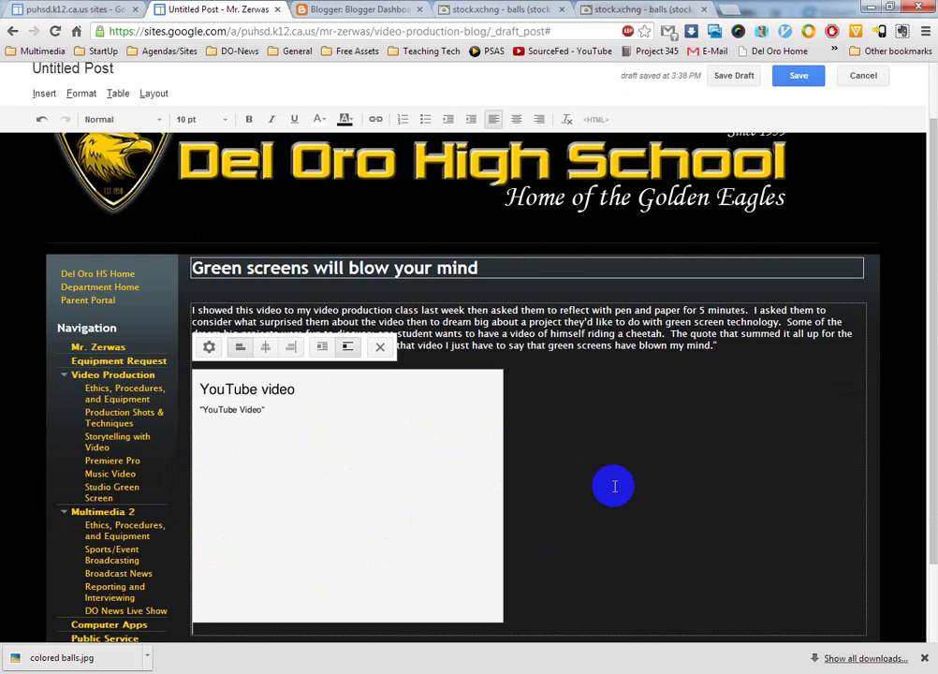
{"action": "left_click", "coordinate": [798, 74]}
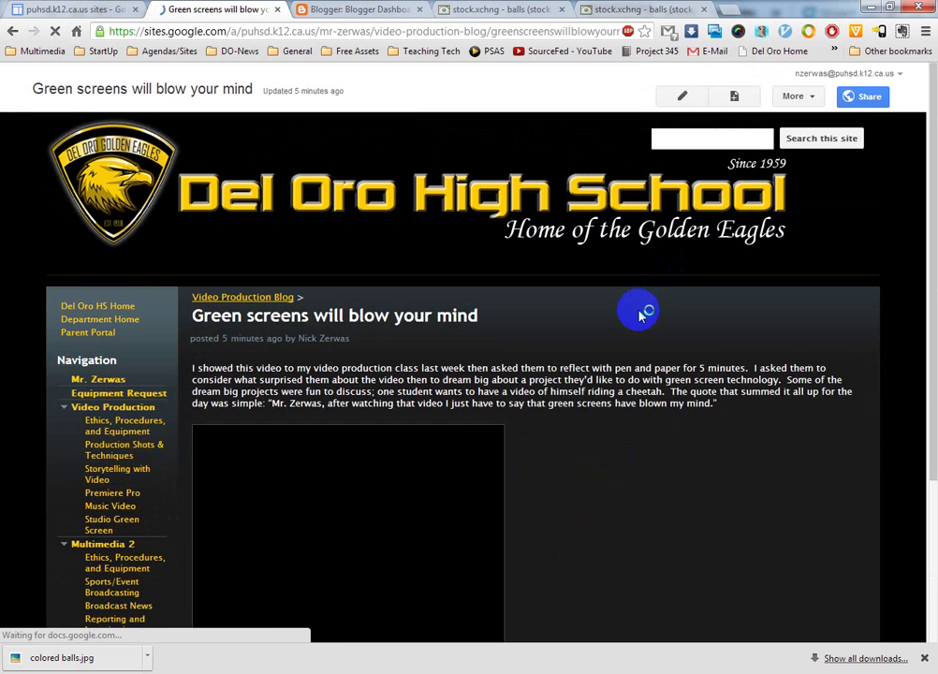
{"action": "scroll", "coordinate": [637, 315], "scroll_direction": "down", "scroll_amount": 1}
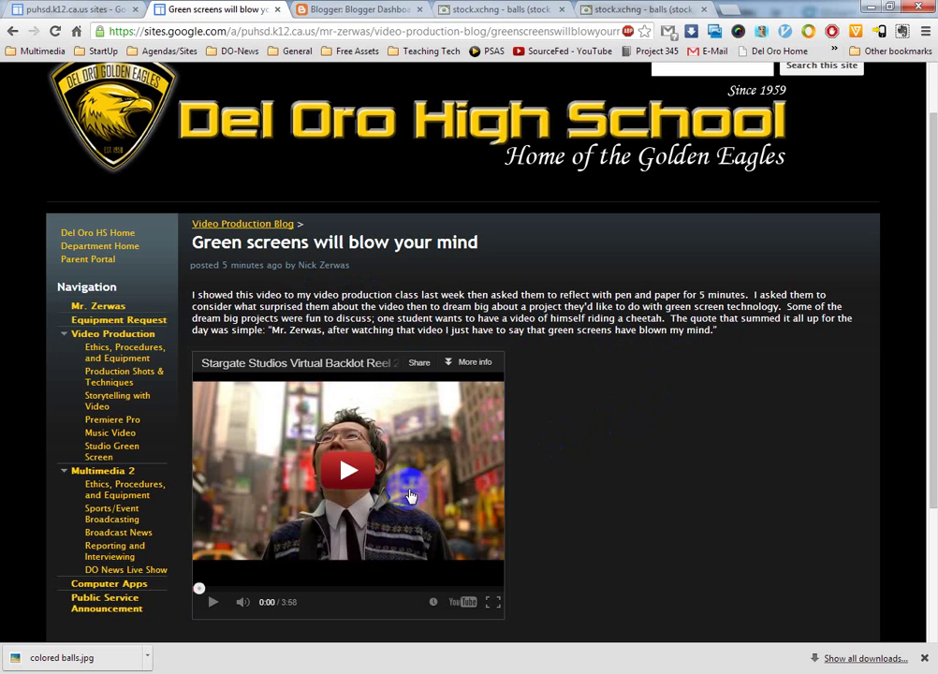
{"action": "scroll", "coordinate": [646, 455], "scroll_direction": "up", "scroll_amount": 1}
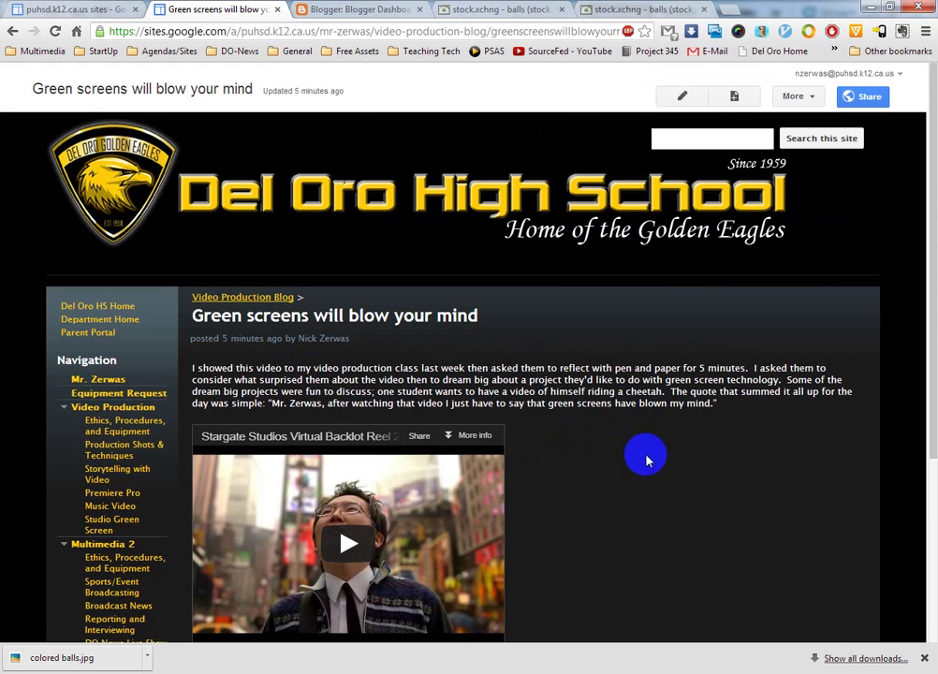
- Reopen the saved post for editing and remove the YouTube video from its body
{"action": "left_click", "coordinate": [684, 98]}
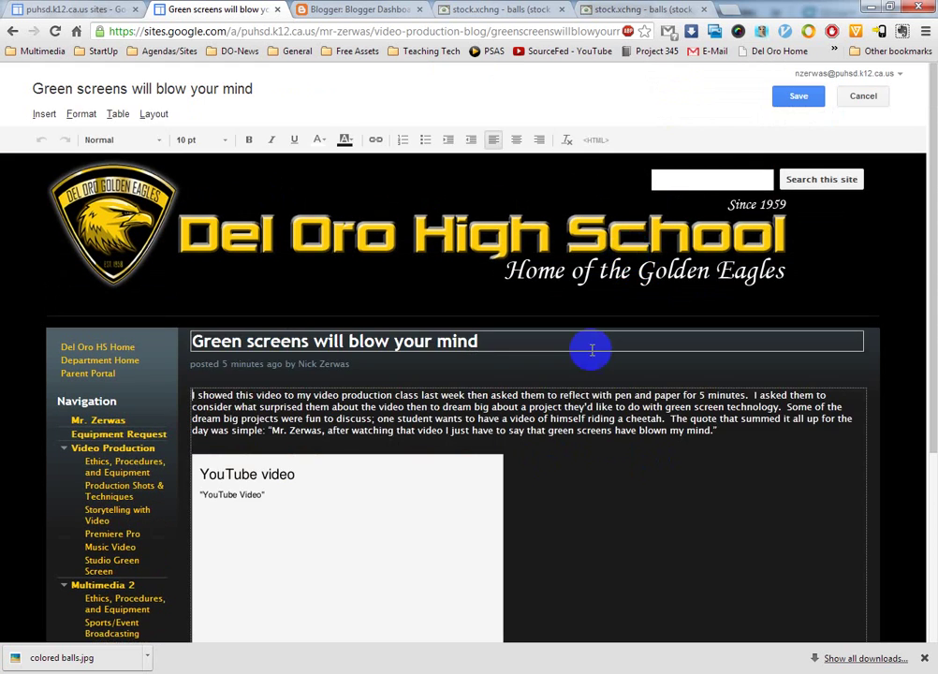
{"action": "scroll", "coordinate": [589, 350], "scroll_direction": "down", "scroll_amount": 3}
{"action": "left_click", "coordinate": [362, 455]}
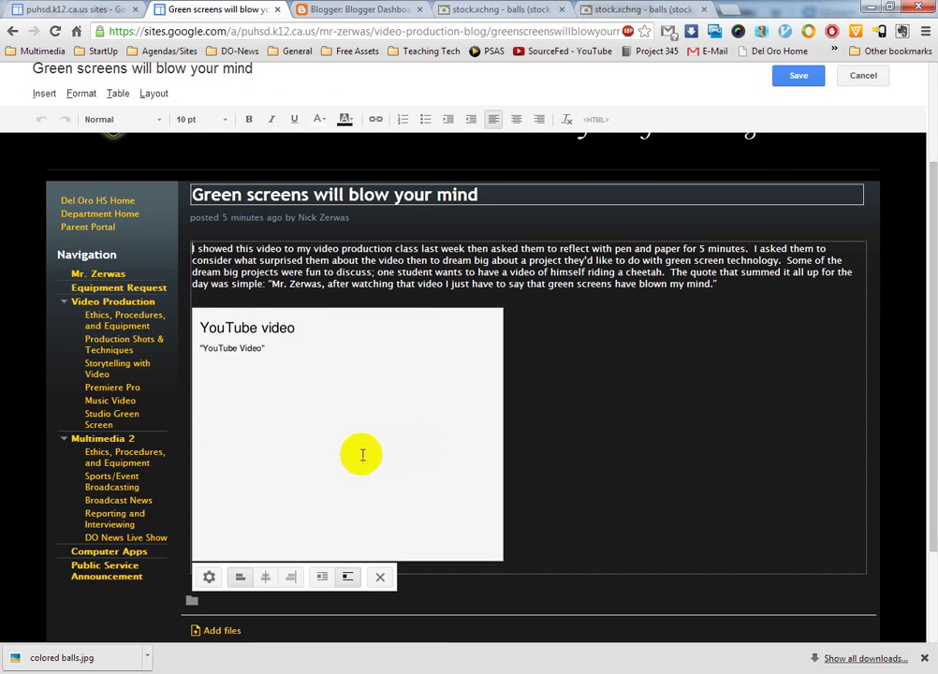
{"action": "left_click", "coordinate": [380, 577]}
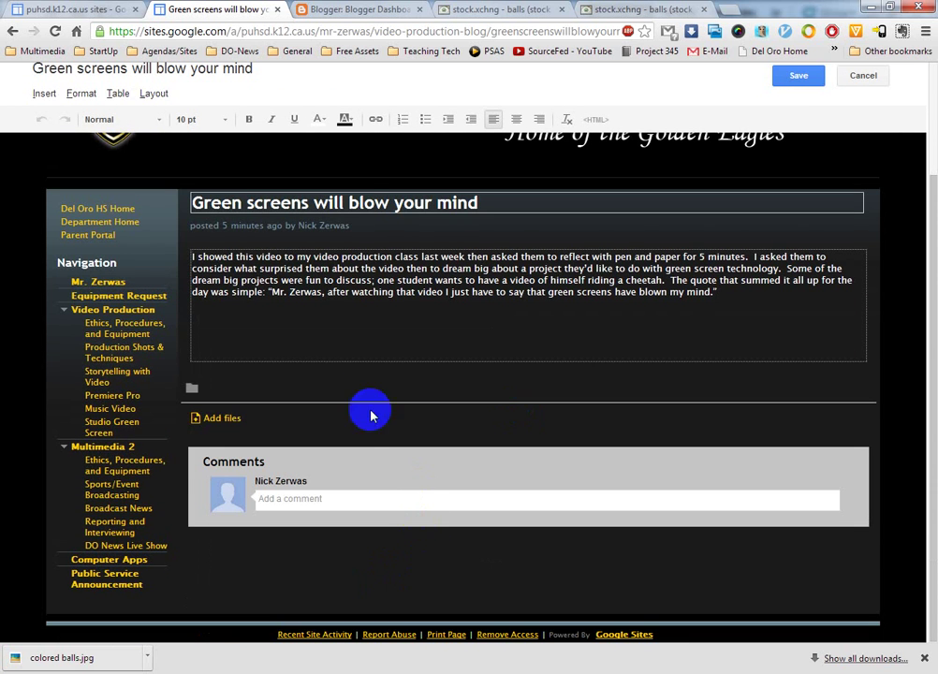
- Insert the Google Docs video Classroom Rules.wmv into the post, without a title
{"action": "left_click", "coordinate": [43, 94]}
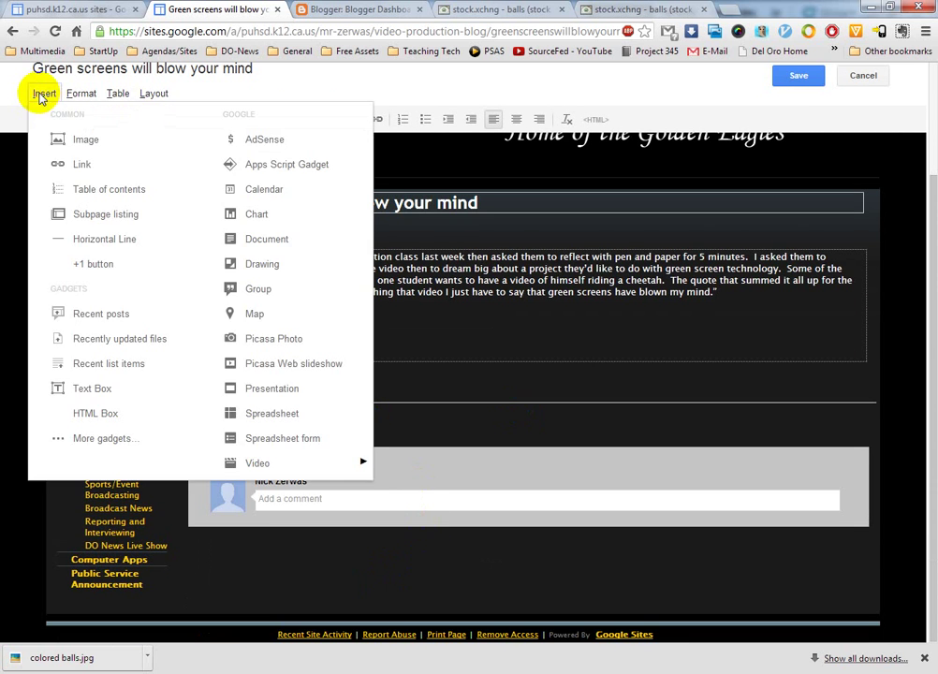
{"action": "mouse_move", "coordinate": [262, 466]}
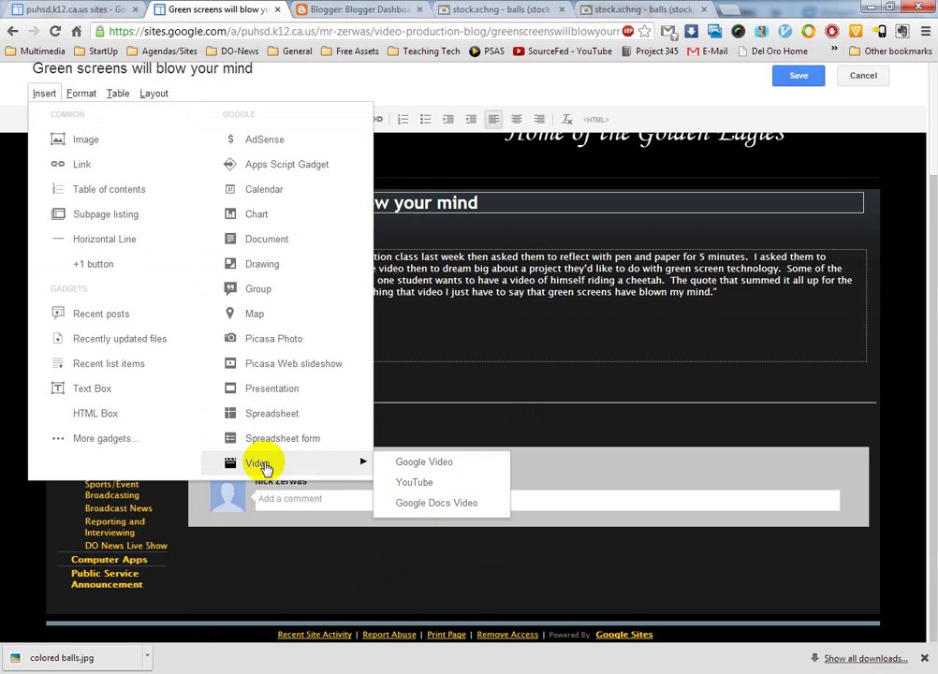
{"action": "left_click", "coordinate": [415, 505]}
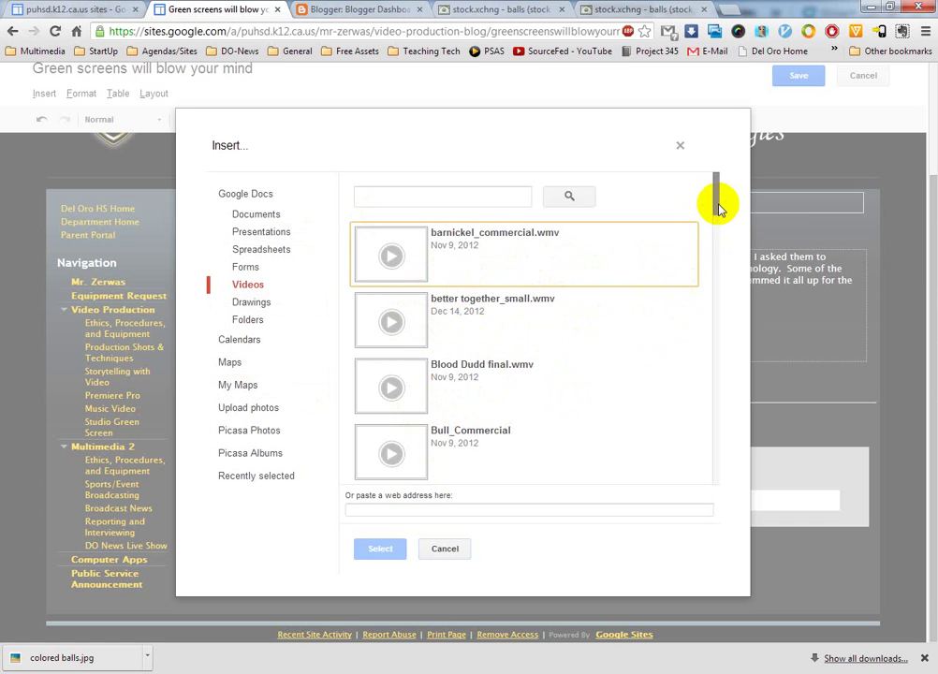
{"action": "left_click_drag", "start_coordinate": [718, 203], "coordinate": [718, 246]}
{"action": "left_click", "coordinate": [468, 281]}
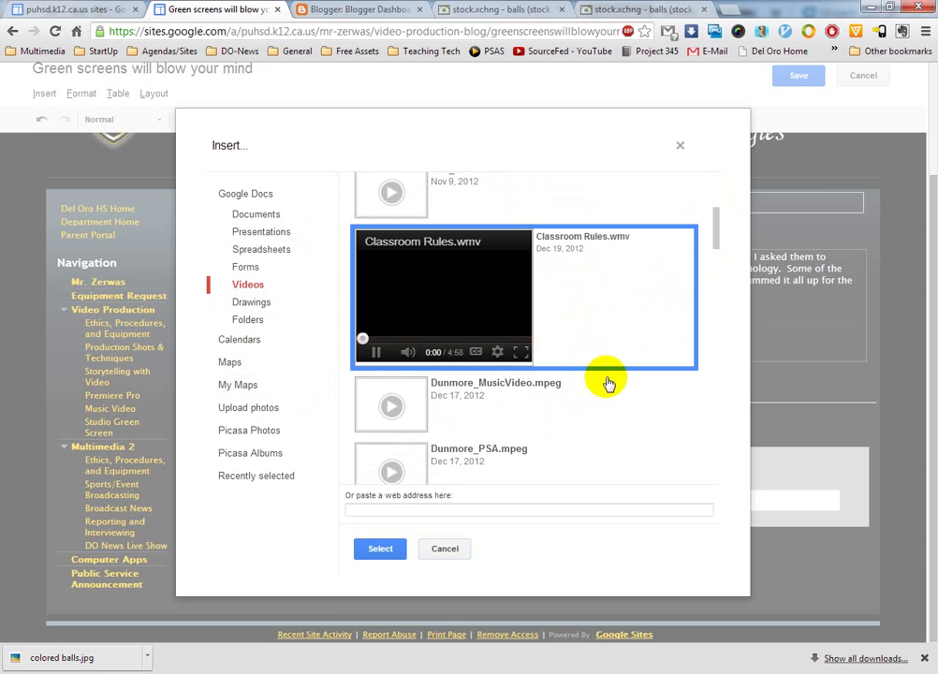
{"action": "left_click", "coordinate": [379, 549]}
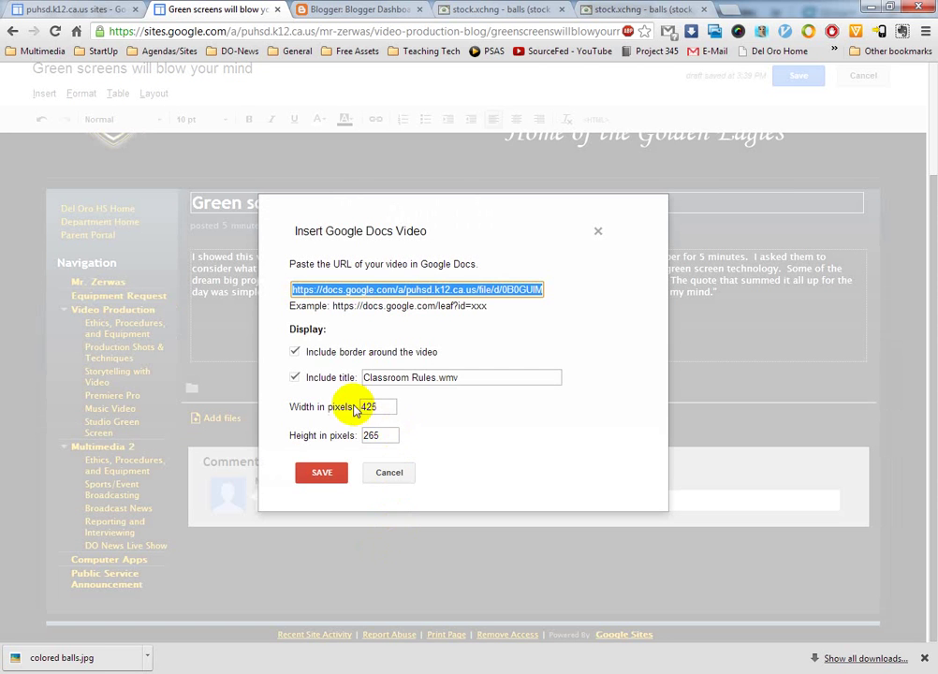
{"action": "left_click", "coordinate": [294, 378]}
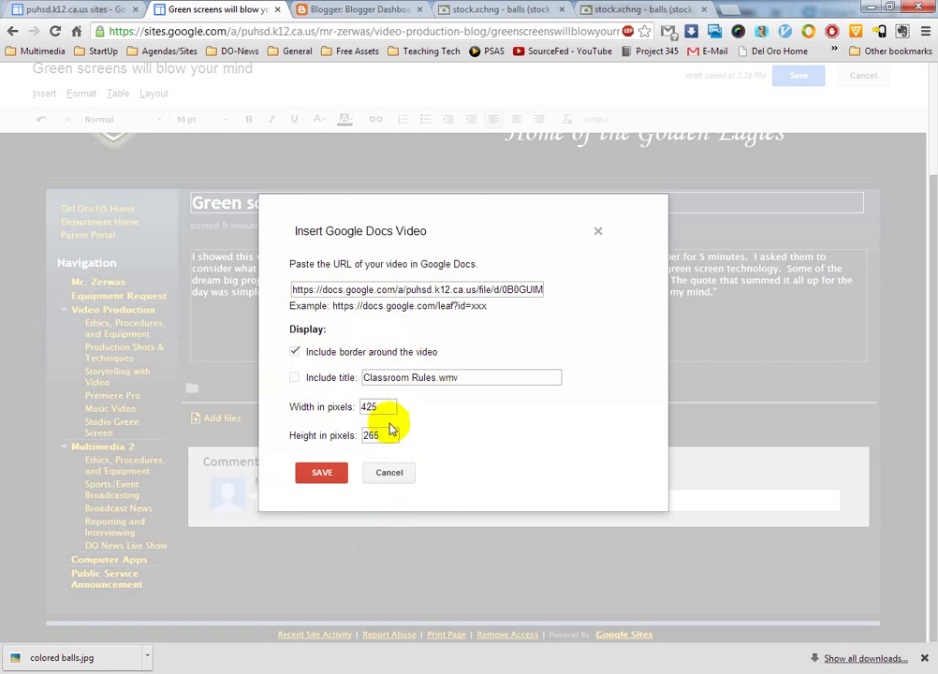
{"action": "left_click", "coordinate": [321, 471]}
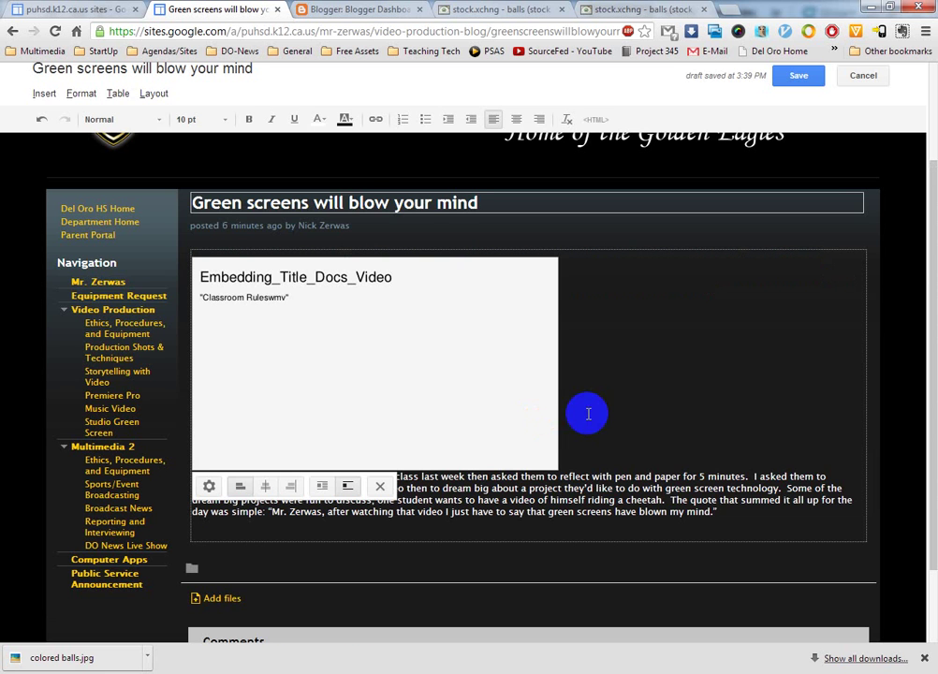
- Save the post and check the embedded Classroom Rules video on the published page
{"action": "scroll", "coordinate": [601, 437], "scroll_direction": "down", "scroll_amount": 1}
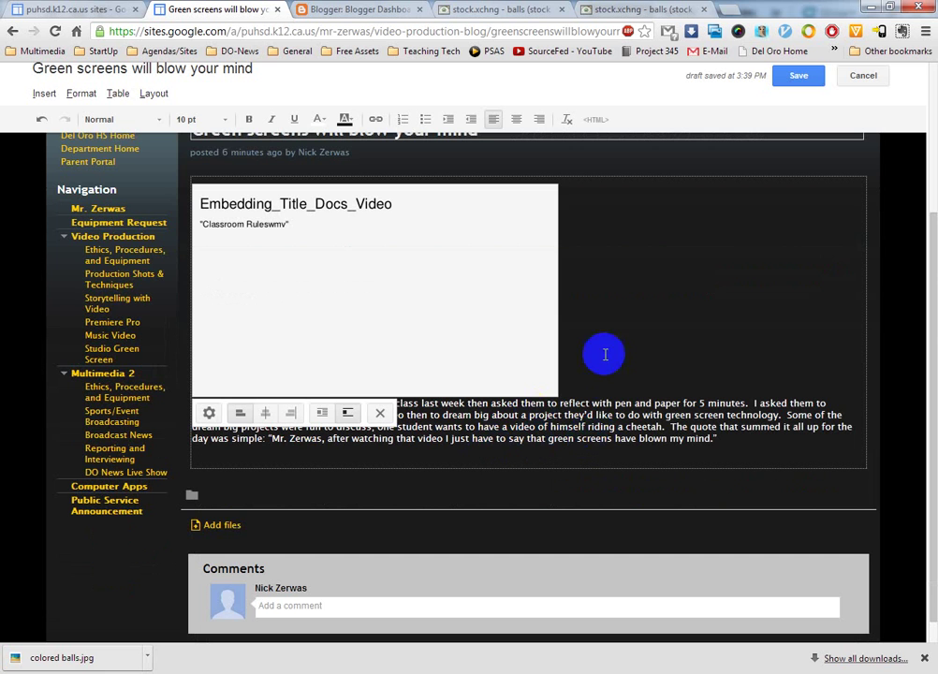
{"action": "left_click", "coordinate": [234, 274]}
{"action": "left_click", "coordinate": [425, 293]}
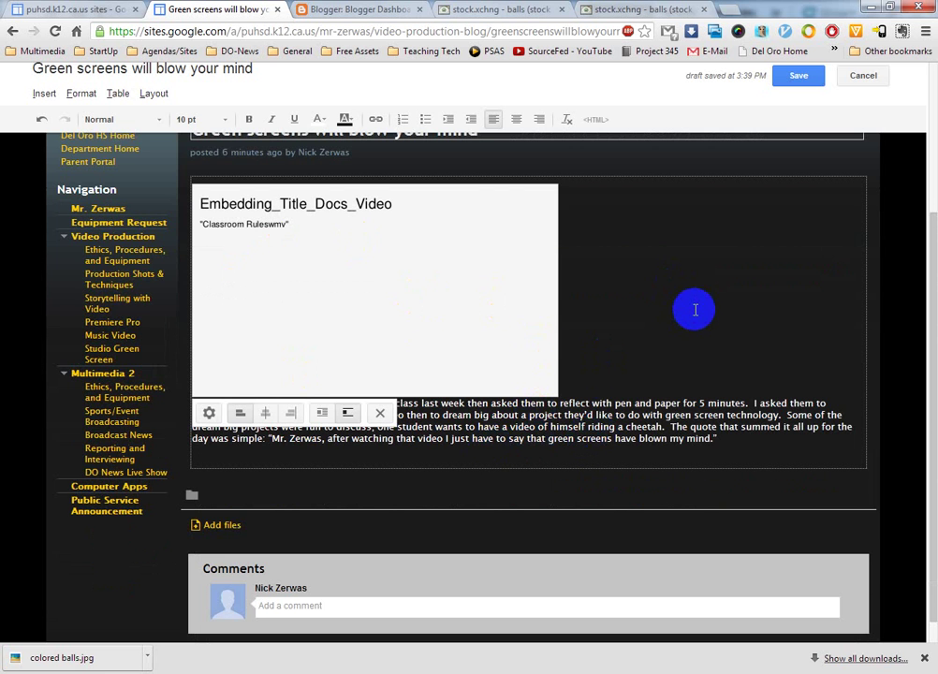
{"action": "scroll", "coordinate": [694, 310], "scroll_direction": "up", "scroll_amount": 1}
{"action": "left_click", "coordinate": [797, 76]}
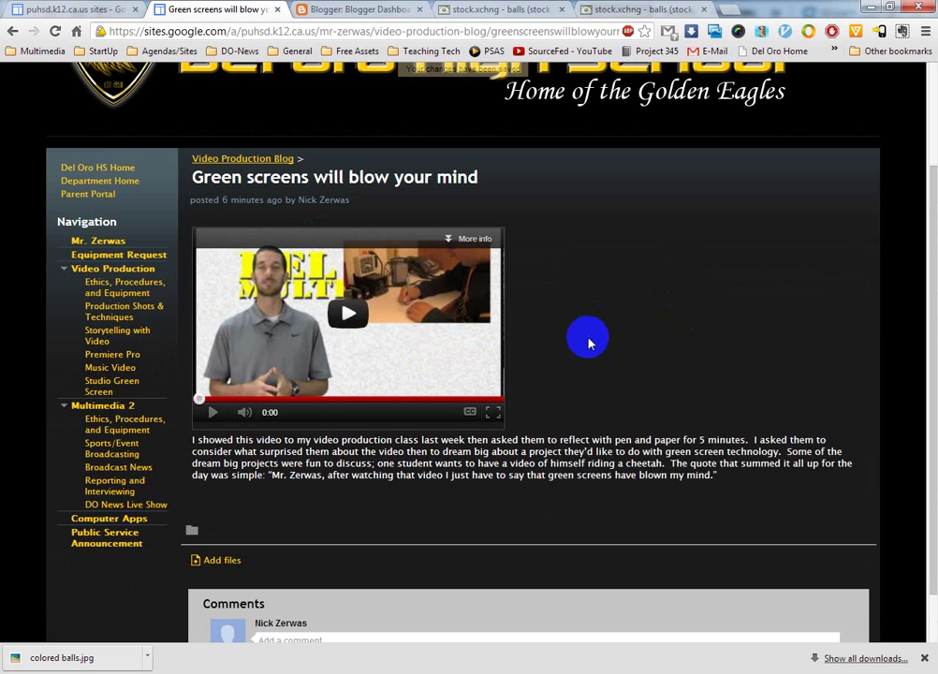
{"action": "left_click", "coordinate": [347, 315]}
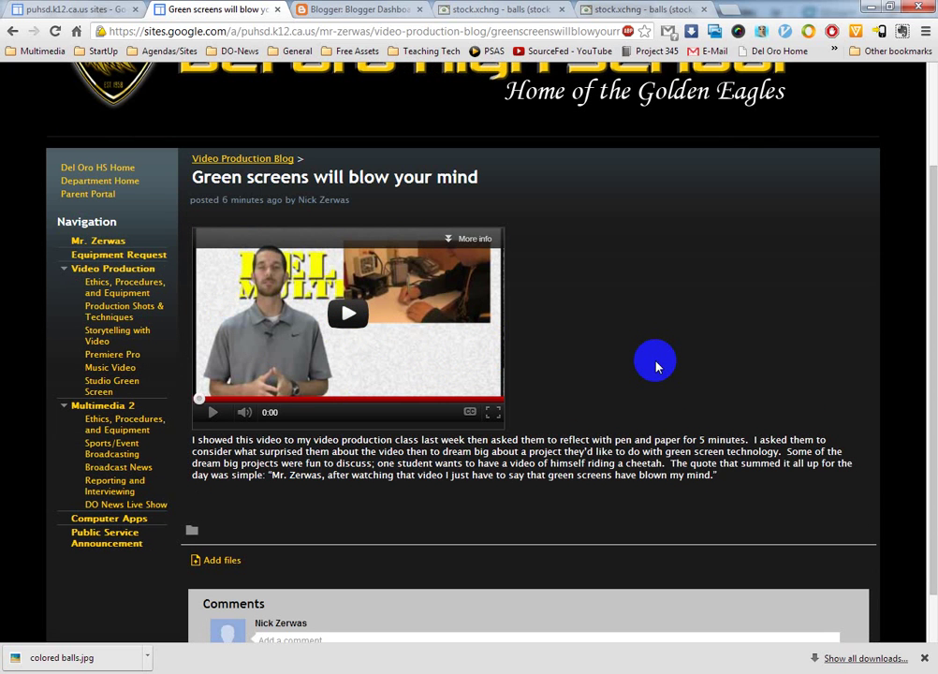
{"action": "left_click", "coordinate": [480, 342]}
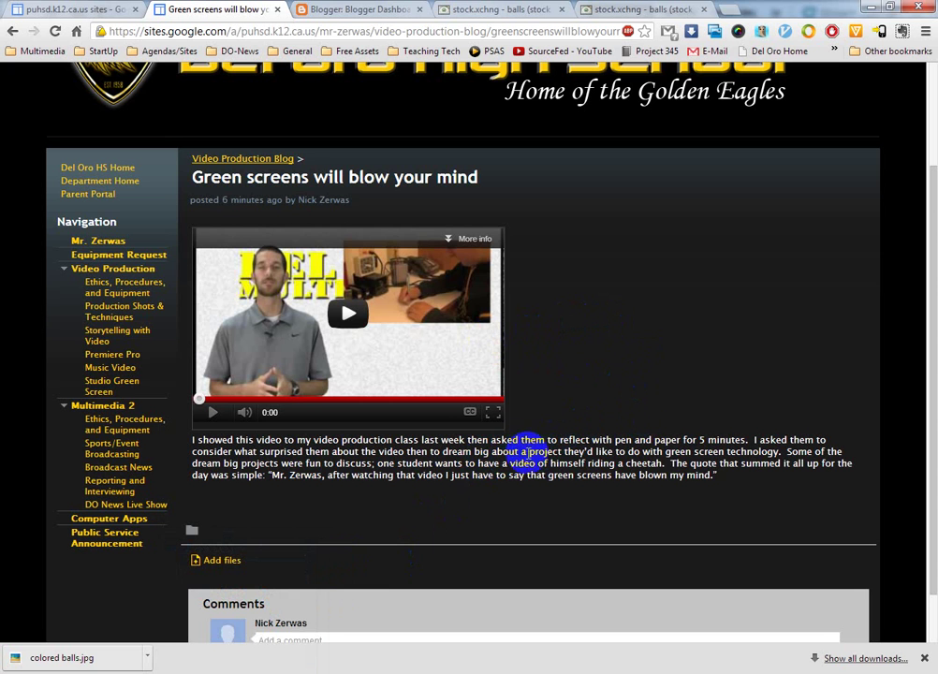
- Switch to Photoshop and check the pixel dimensions of the colored balls image
{"action": "left_click", "coordinate": [247, 670]}
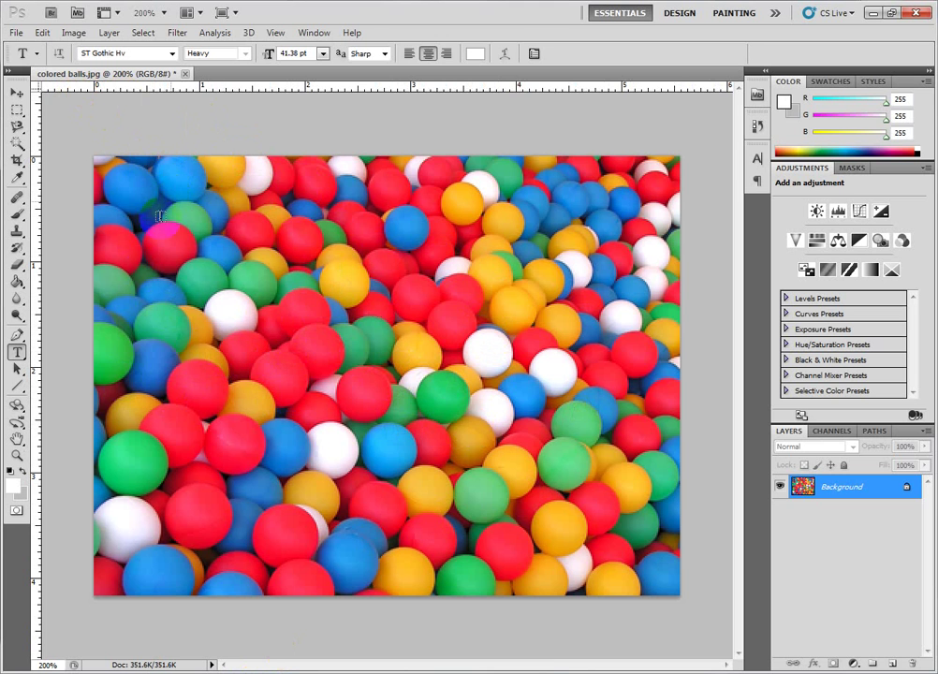
{"action": "left_click", "coordinate": [73, 33]}
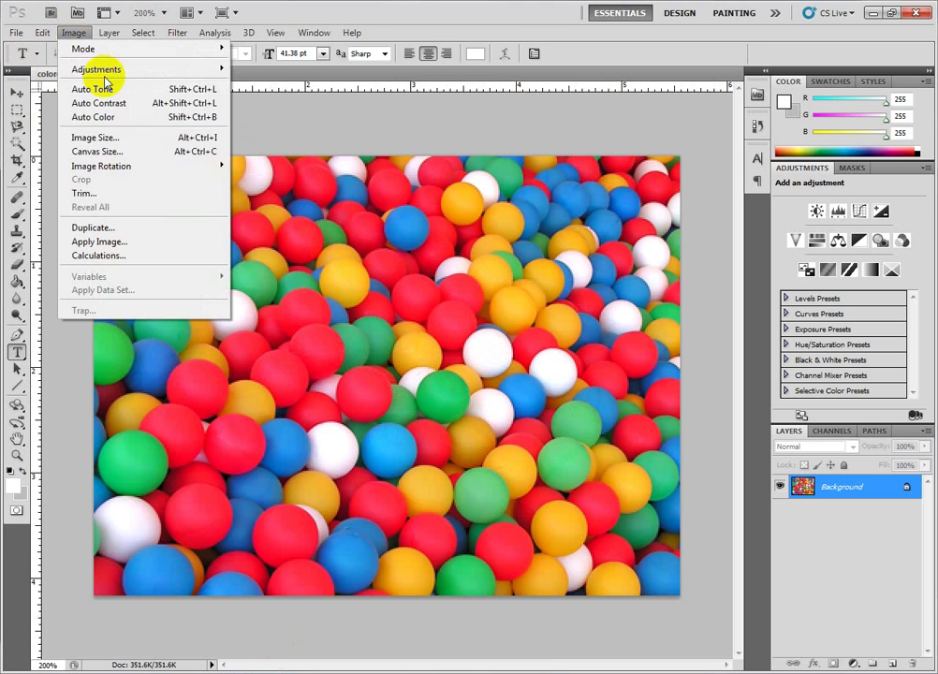
{"action": "left_click", "coordinate": [121, 137]}
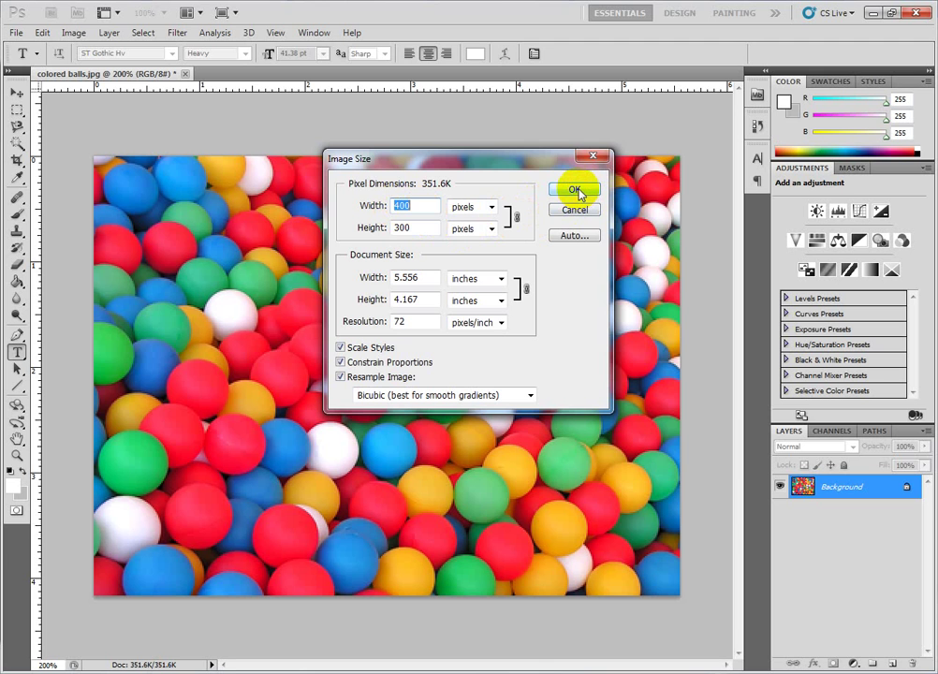
{"action": "left_click", "coordinate": [575, 188]}
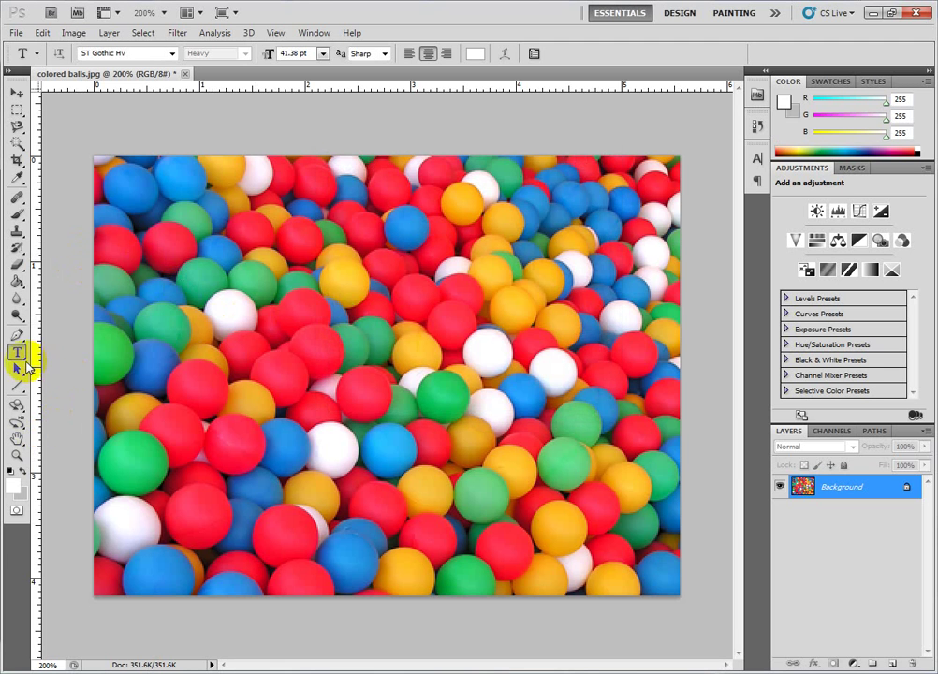
- Add the text "Burger King Ball Pit" over the balls image, with "Ball Pit" on a second line
{"action": "left_click", "coordinate": [258, 392]}
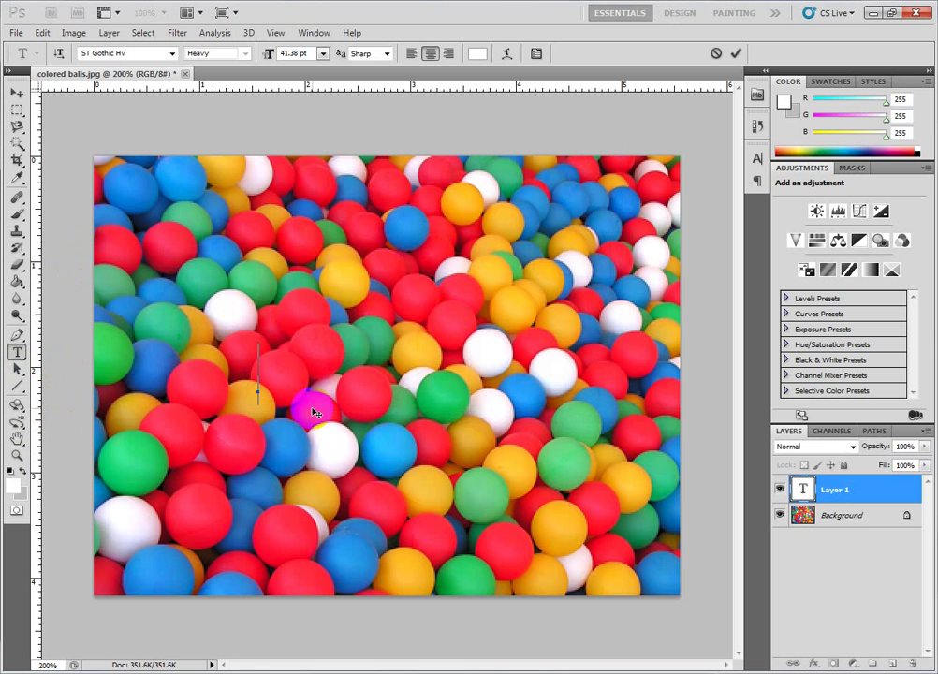
{"action": "type", "text": "Bur"}
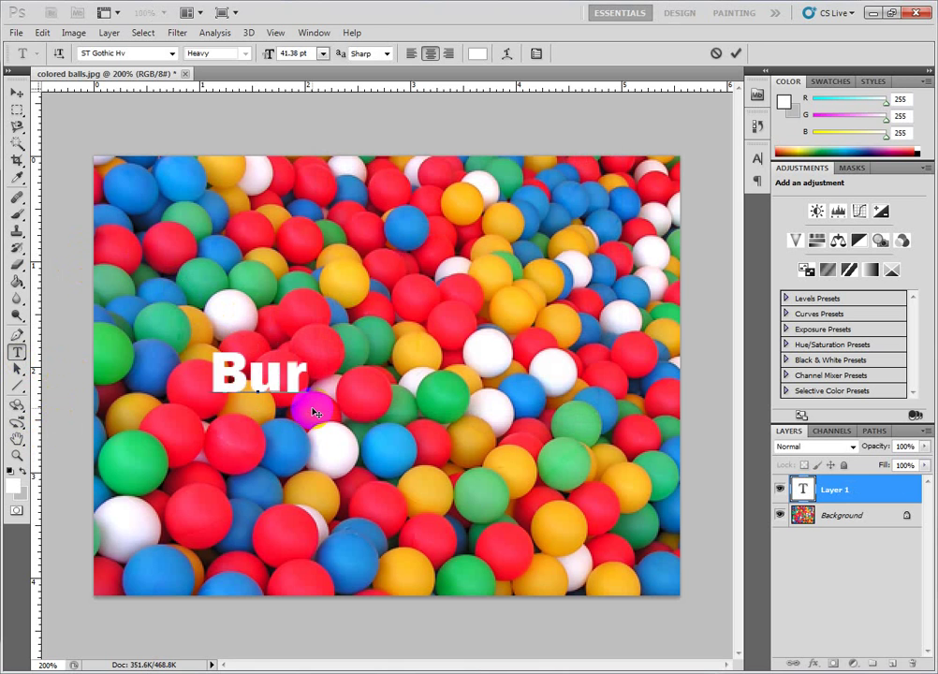
{"action": "type", "text": "ger King"}
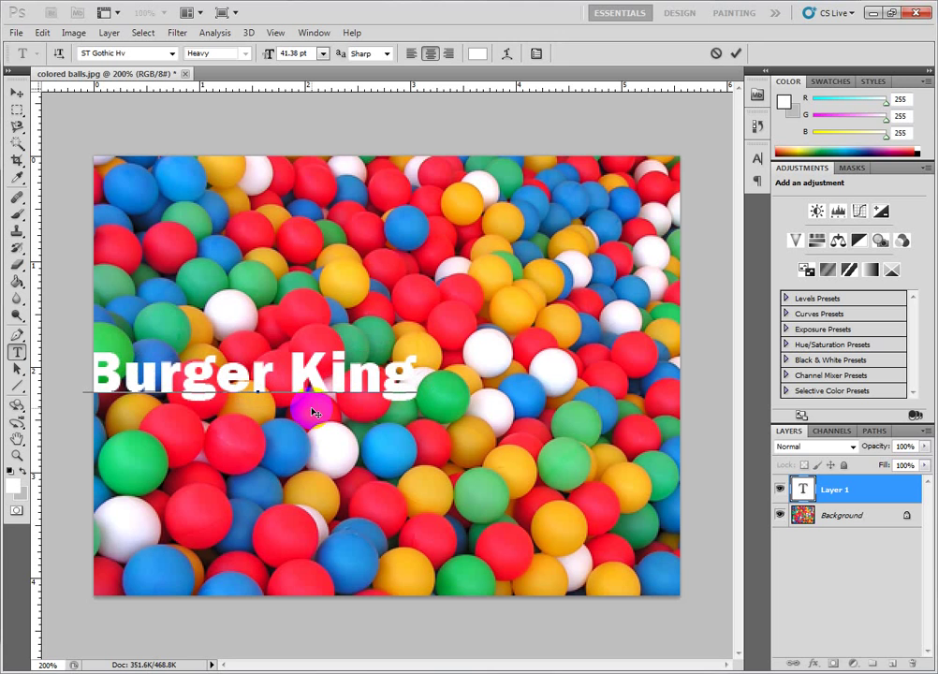
{"action": "type", "text": " Ball"}
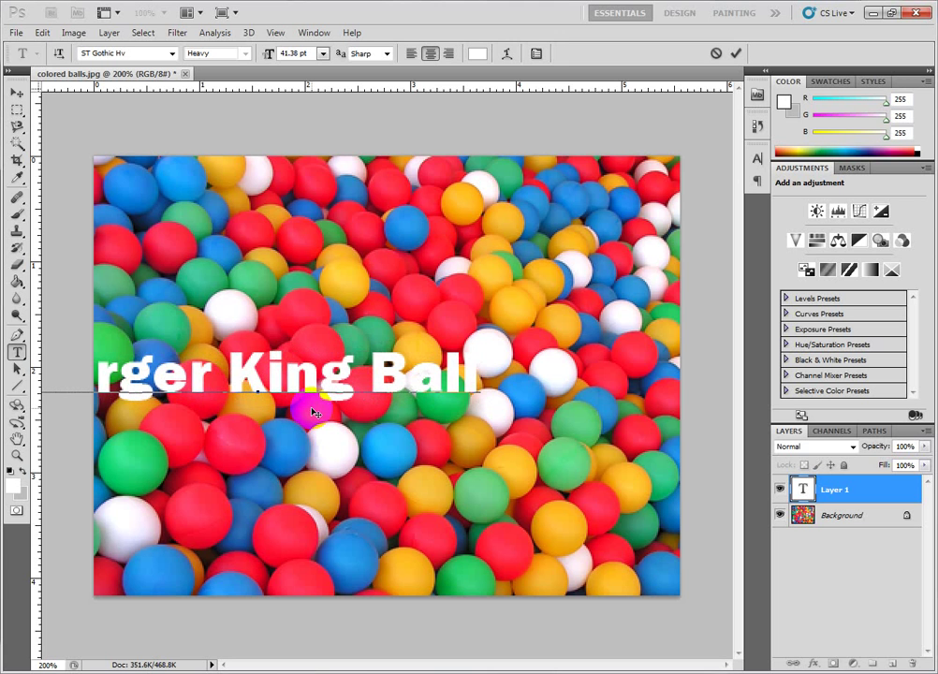
{"action": "type", "text": " Pit"}
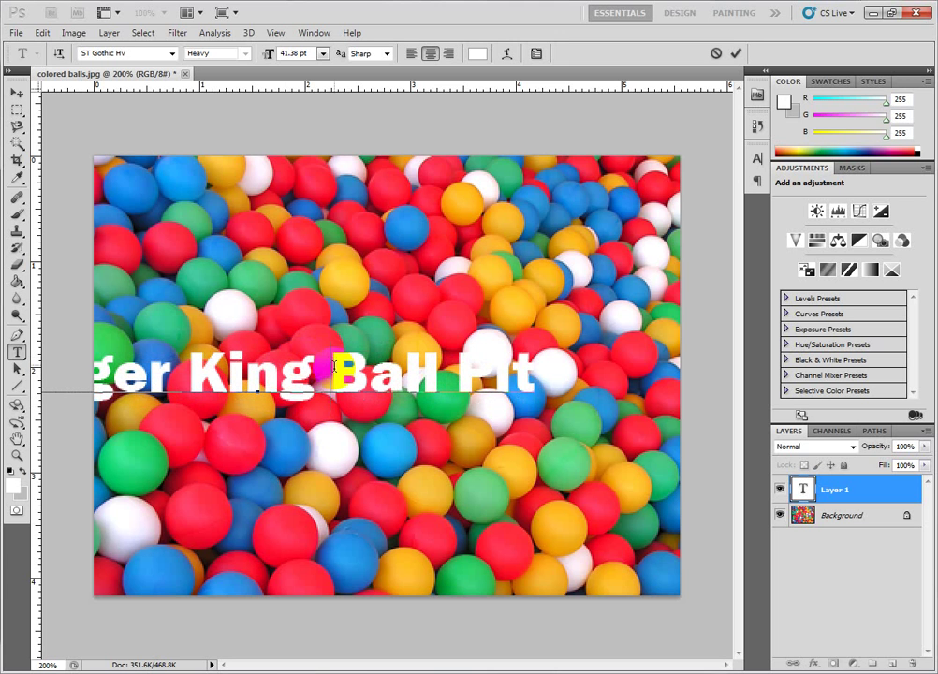
{"action": "key", "text": "Return"}
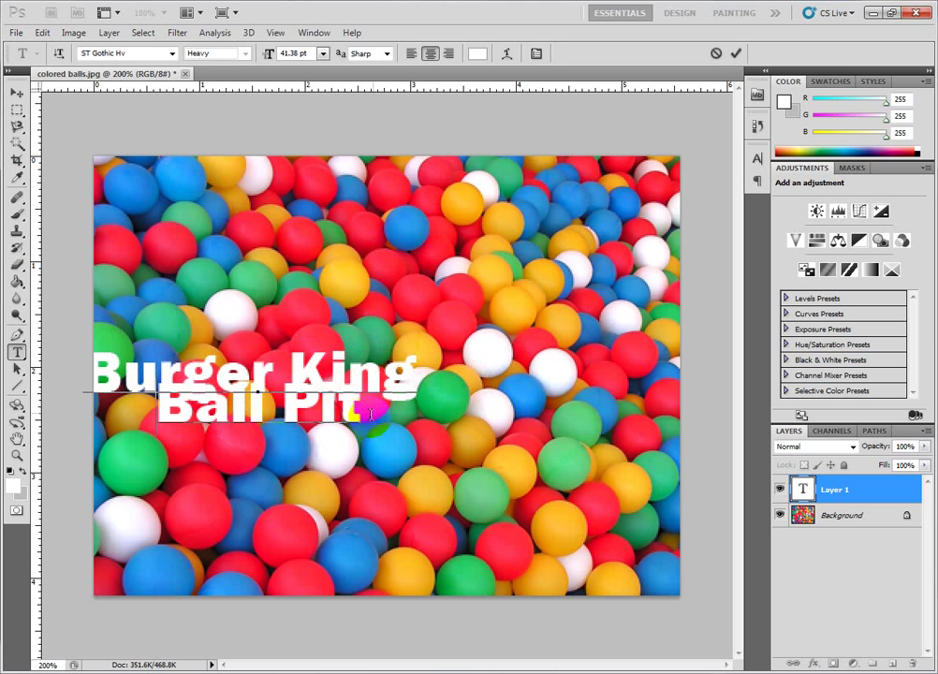
- Set the leading of both title lines to 36 pt and left-align the text
{"action": "left_click_drag", "start_coordinate": [370, 413], "coordinate": [82, 364]}
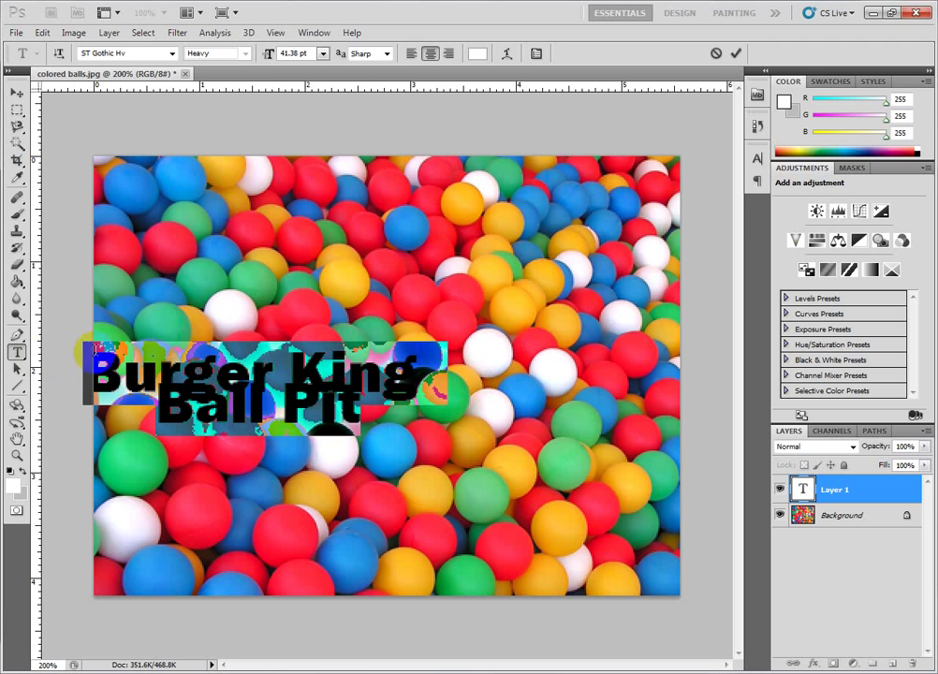
{"action": "left_click", "coordinate": [758, 161]}
{"action": "left_click", "coordinate": [734, 193]}
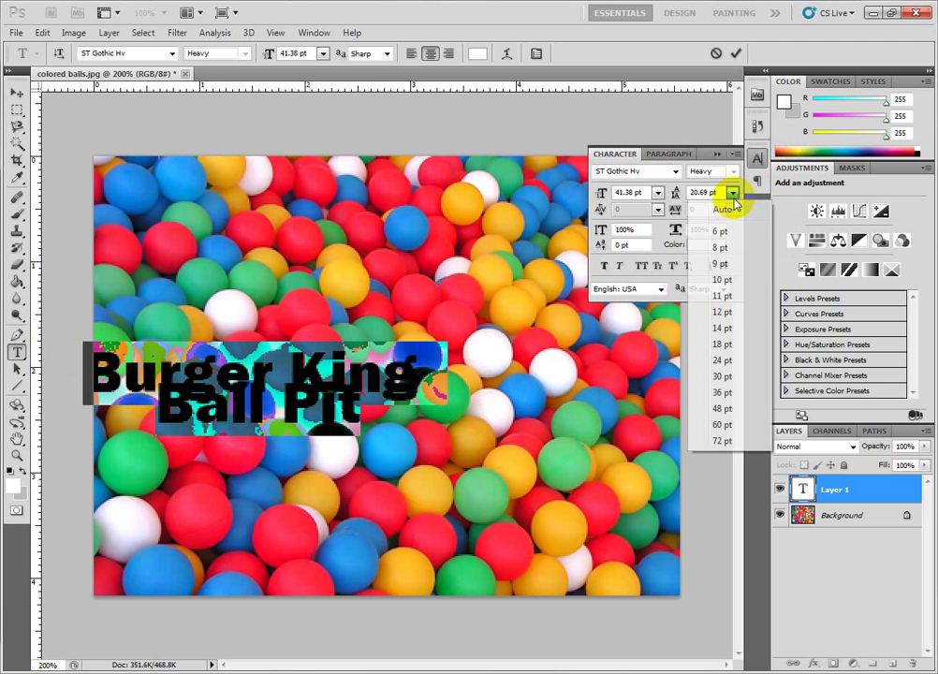
{"action": "left_click", "coordinate": [719, 378]}
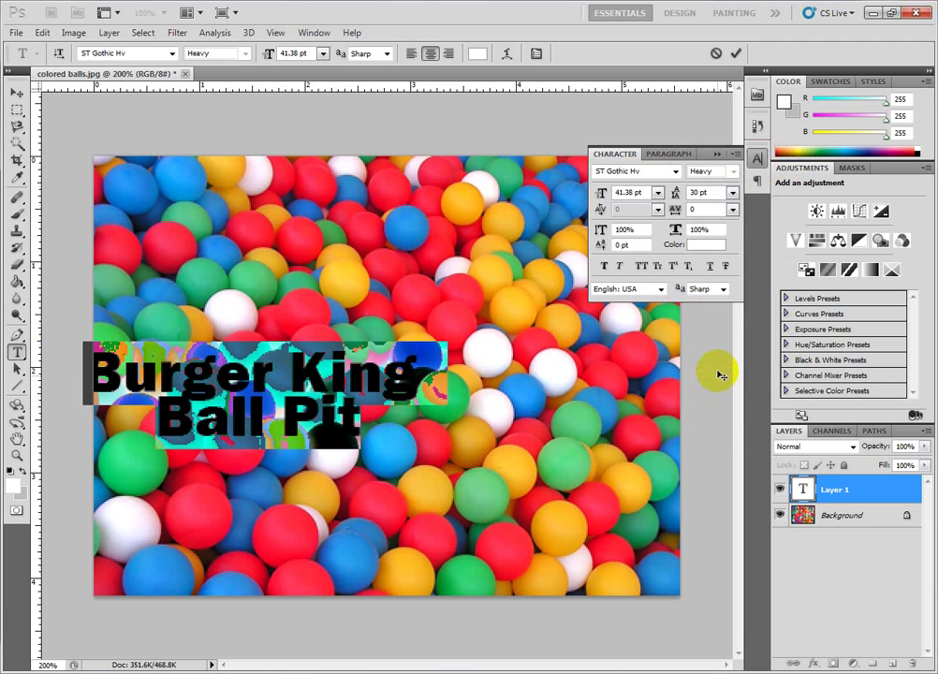
{"action": "left_click", "coordinate": [731, 193]}
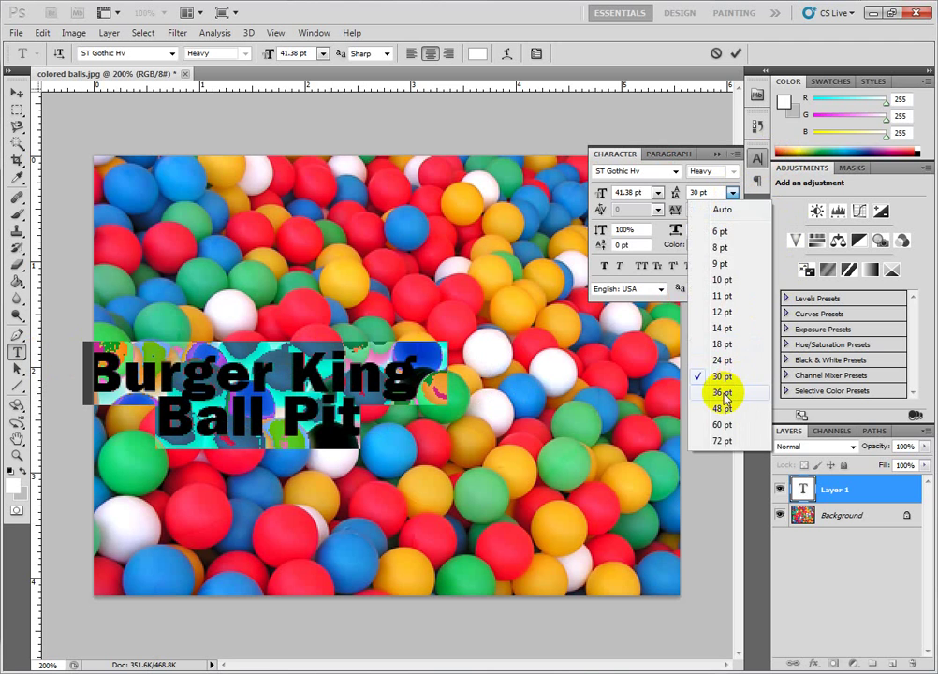
{"action": "left_click", "coordinate": [720, 392]}
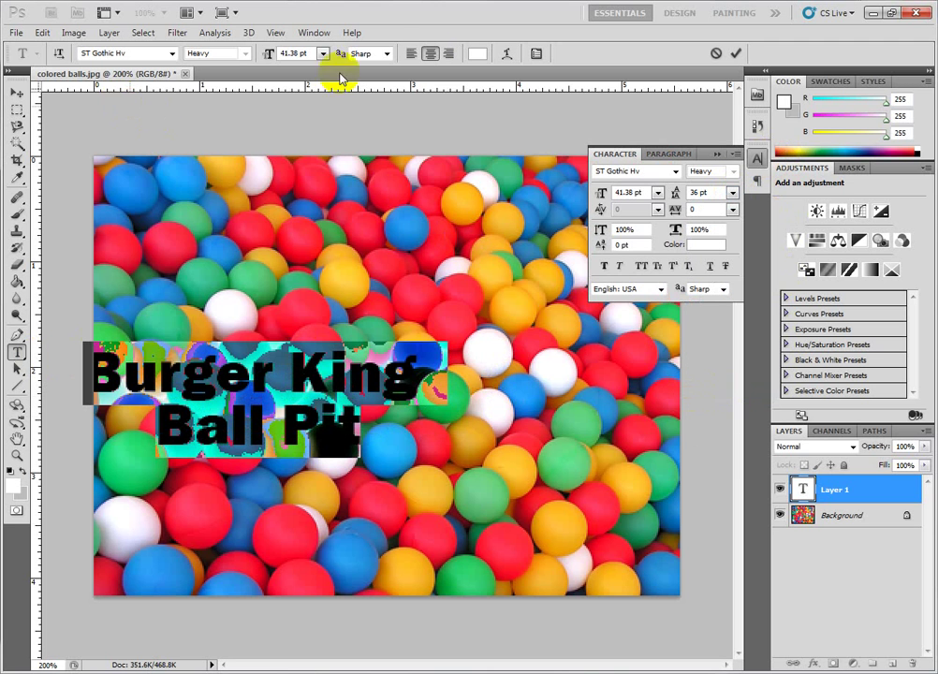
{"action": "left_click", "coordinate": [412, 53]}
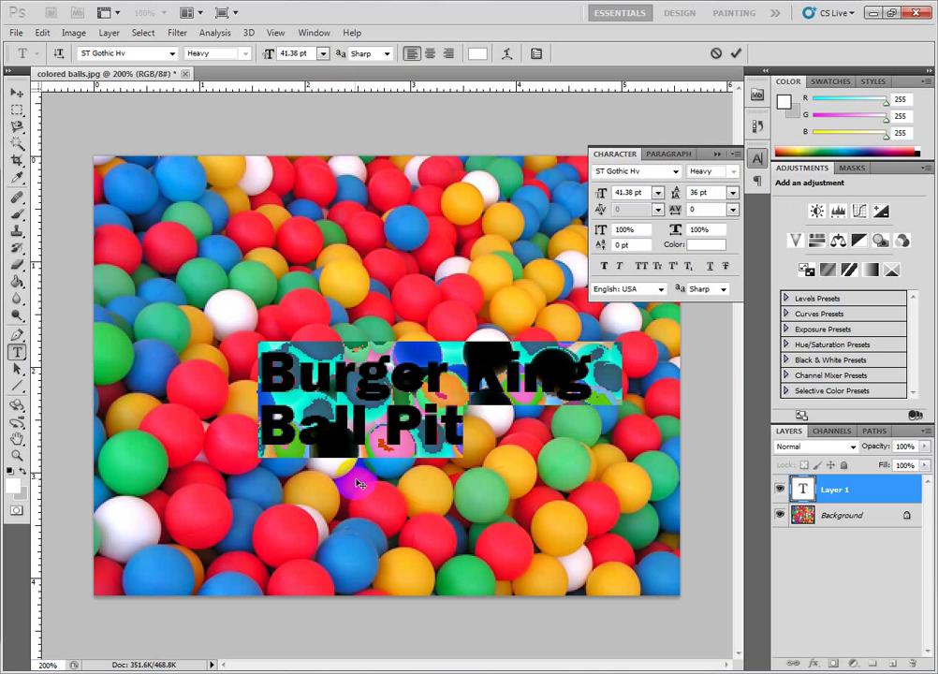
- Move the title to the lower-left corner of the image and apply a Drop Shadow to its layer
{"action": "left_click_drag", "start_coordinate": [357, 483], "coordinate": [212, 608]}
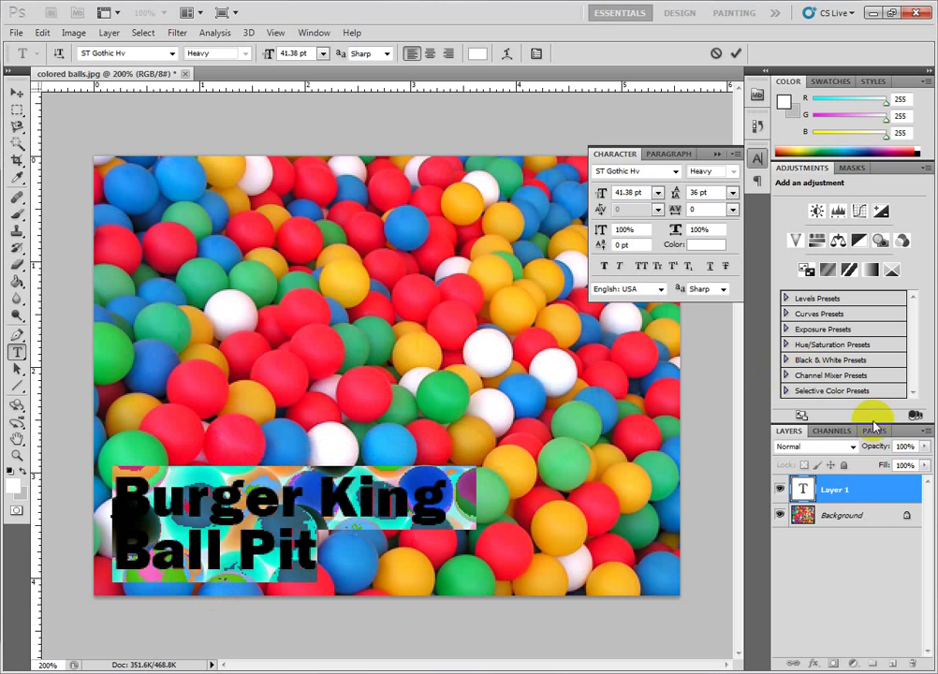
{"action": "double_click", "coordinate": [866, 489]}
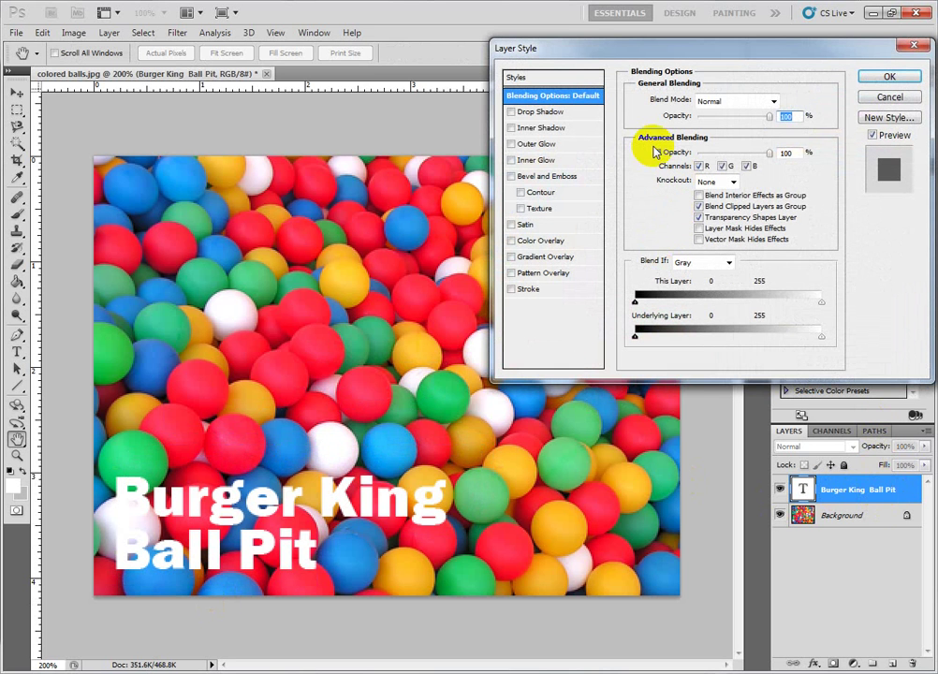
{"action": "left_click", "coordinate": [512, 113]}
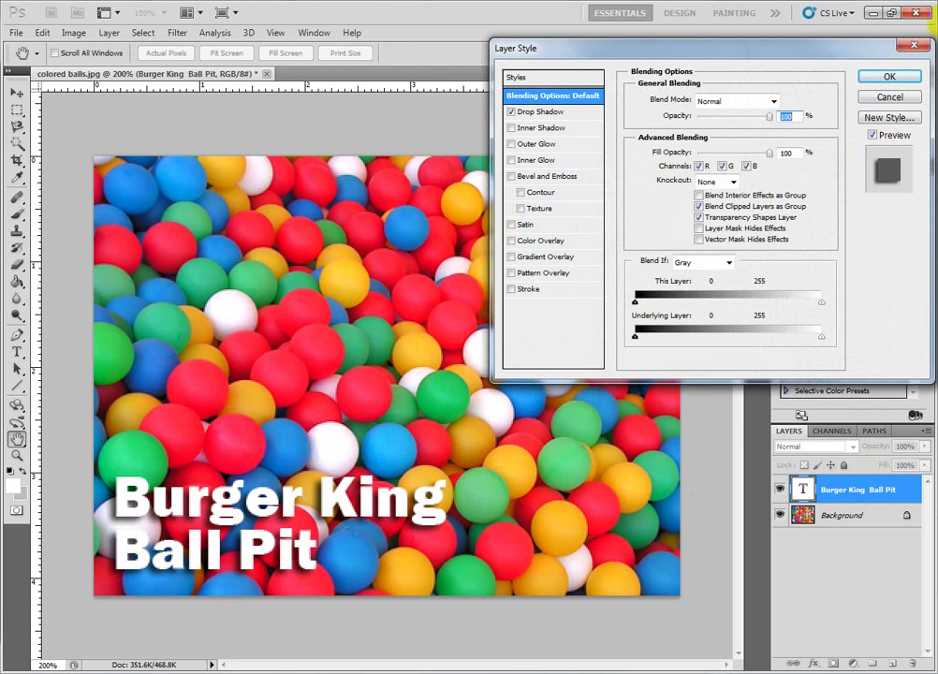
{"action": "left_click", "coordinate": [888, 77]}
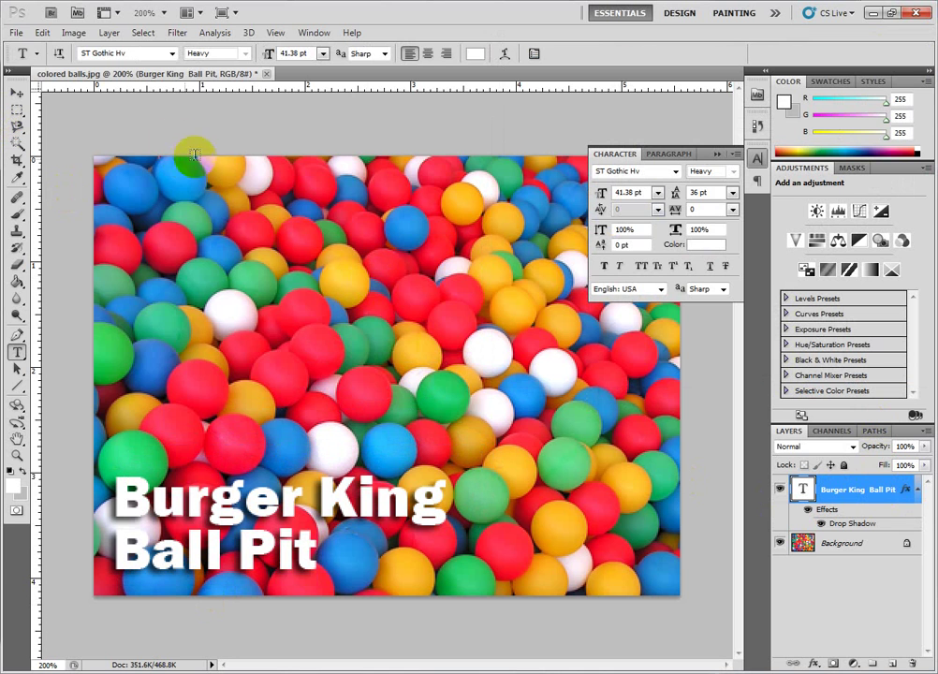
- Export the image for web as a high-quality JPEG named colored-balls, saved to the Desktop
{"action": "left_click", "coordinate": [17, 34]}
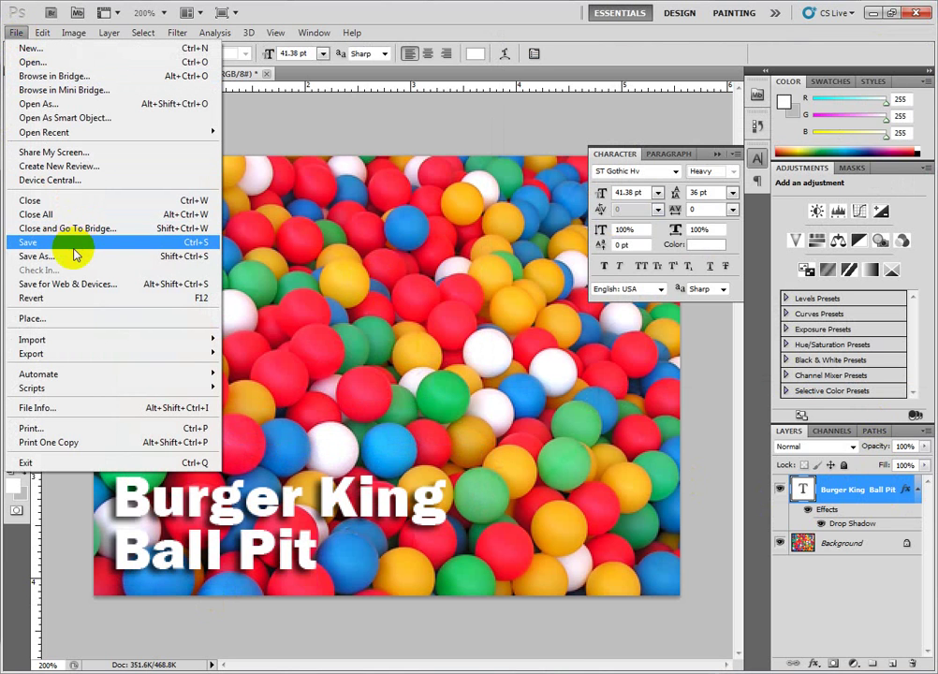
{"action": "left_click", "coordinate": [97, 288]}
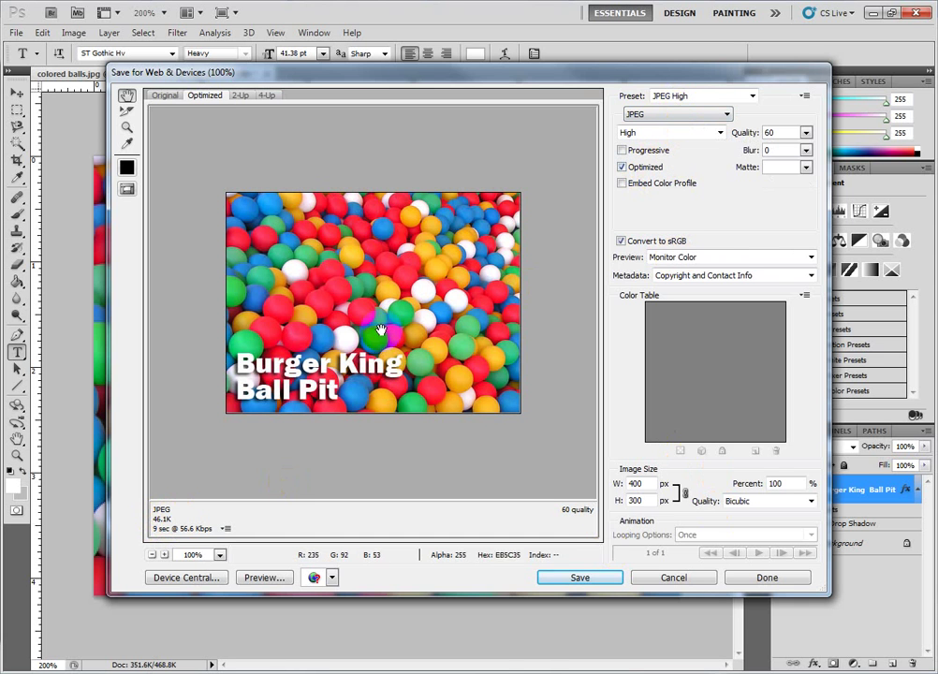
{"action": "left_click", "coordinate": [581, 578]}
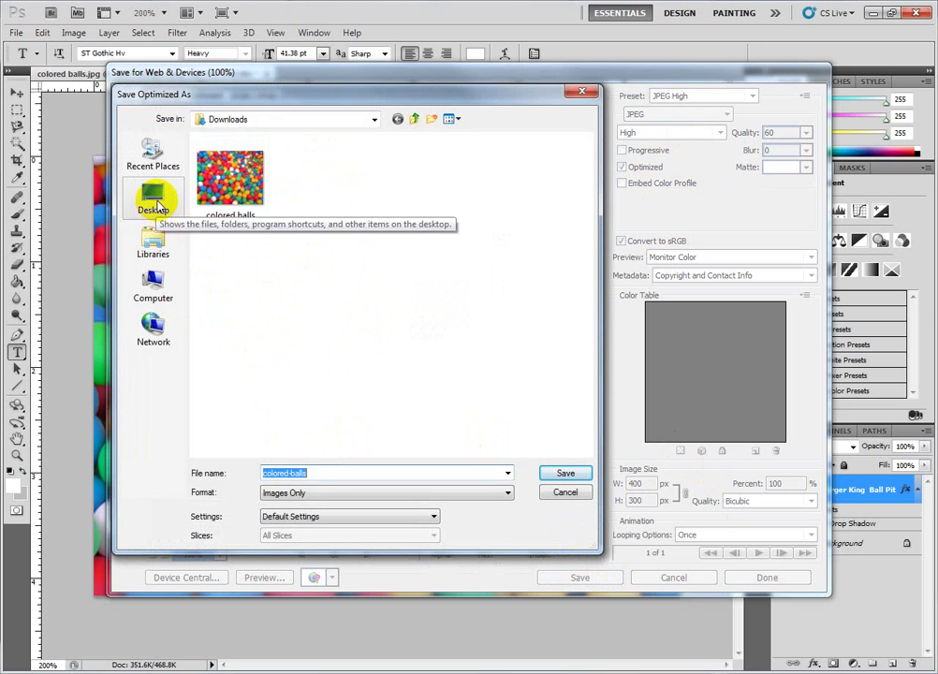
{"action": "left_click", "coordinate": [154, 206]}
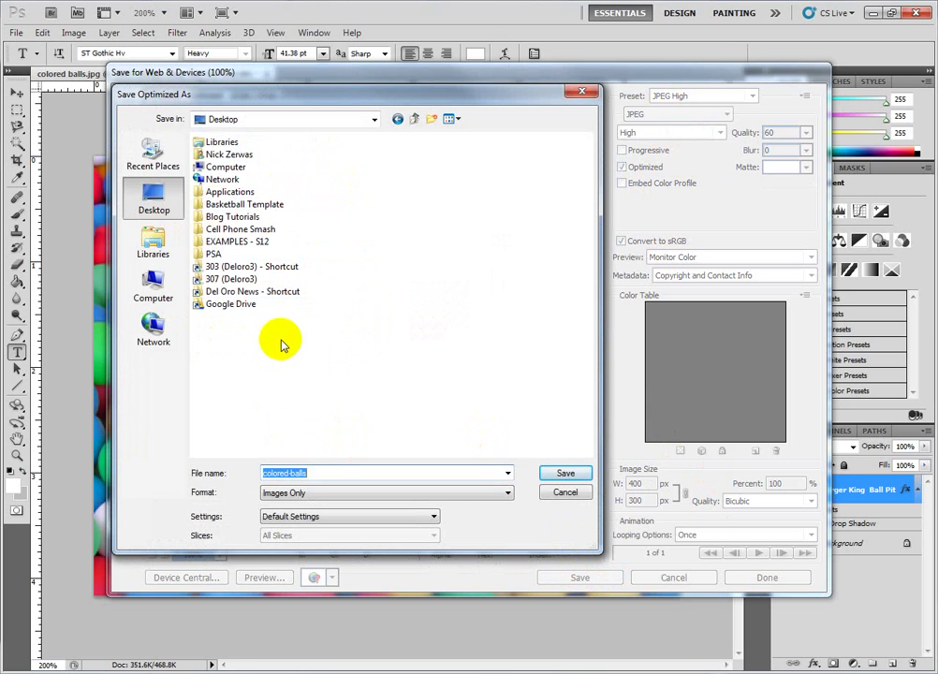
{"action": "left_click", "coordinate": [567, 475]}
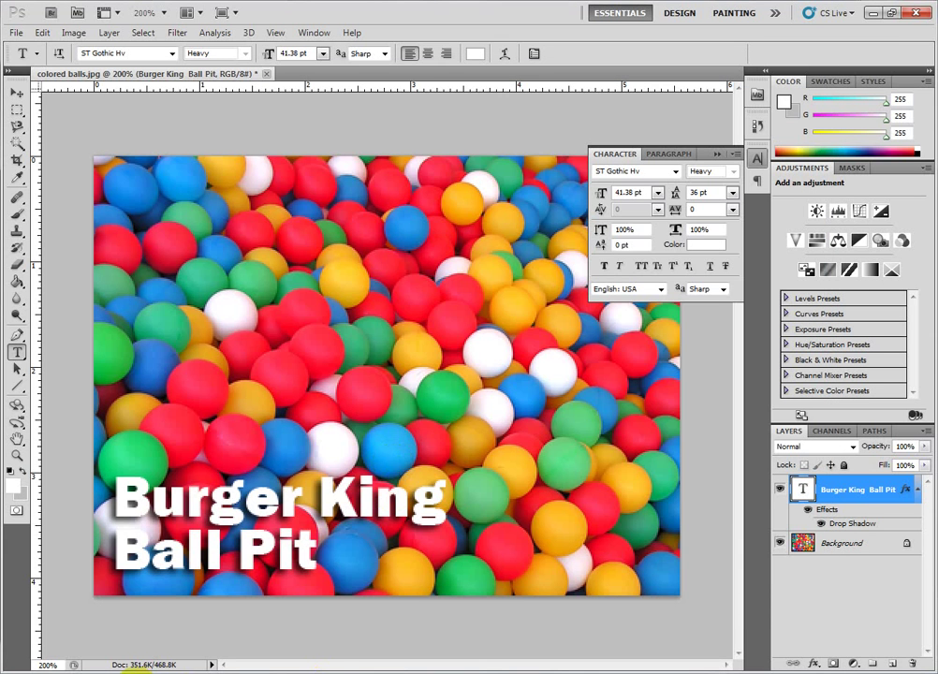
- Switch to the browser, reopen the green screens post for editing and remove the Classroom Rules video
{"action": "left_click", "coordinate": [96, 618]}
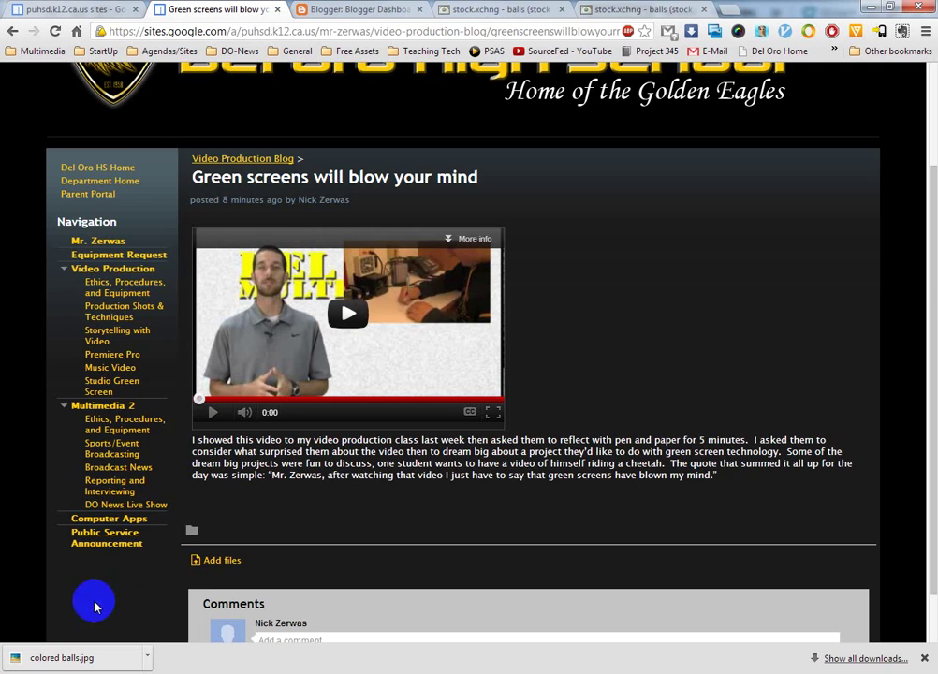
{"action": "scroll", "coordinate": [268, 488], "scroll_direction": "up", "scroll_amount": 3}
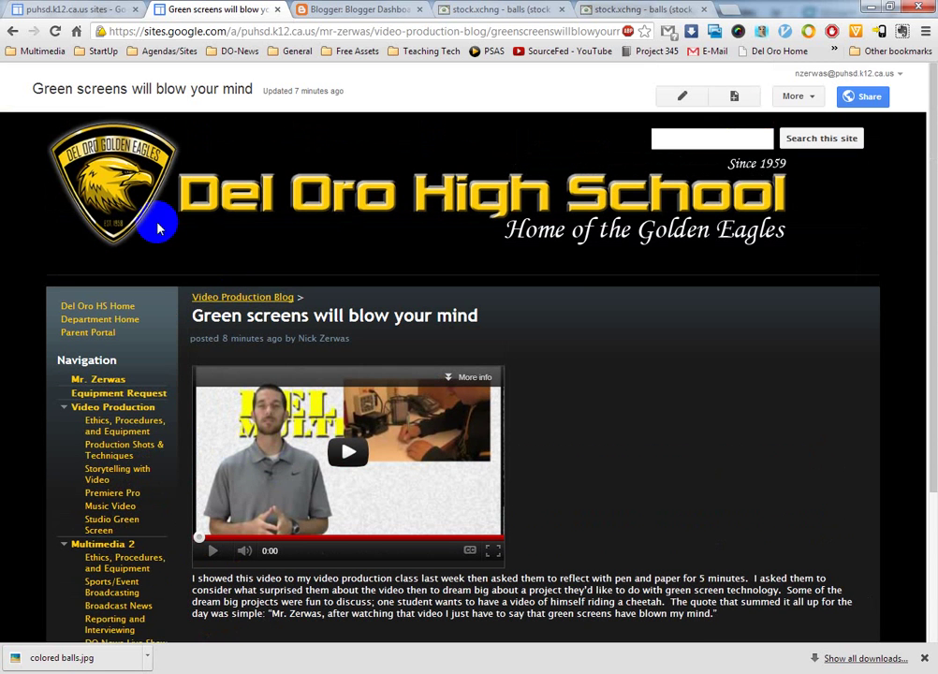
{"action": "left_click", "coordinate": [678, 95]}
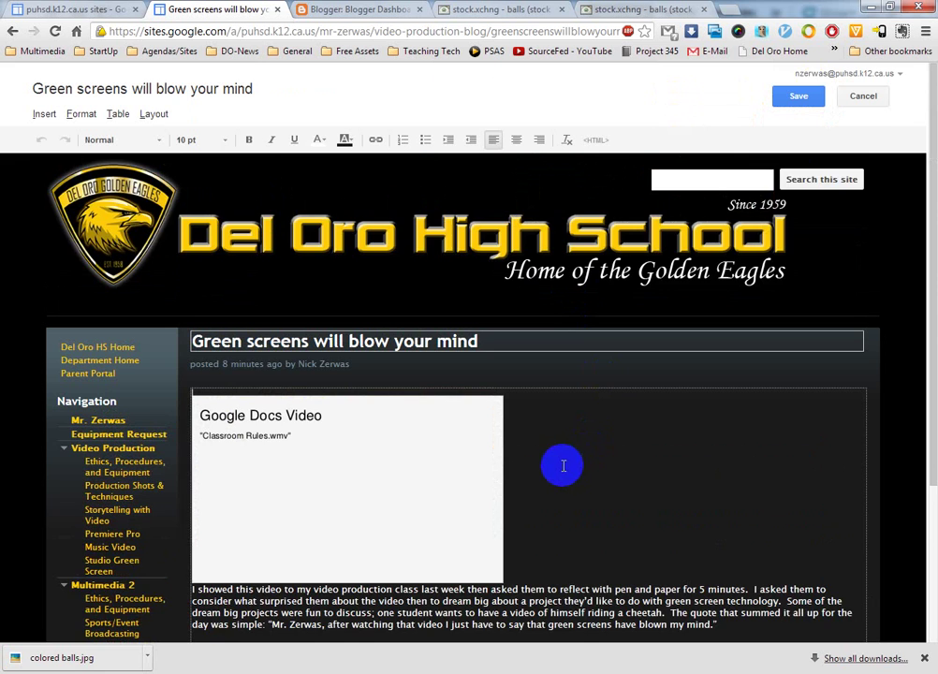
{"action": "scroll", "coordinate": [559, 465], "scroll_direction": "down", "scroll_amount": 3}
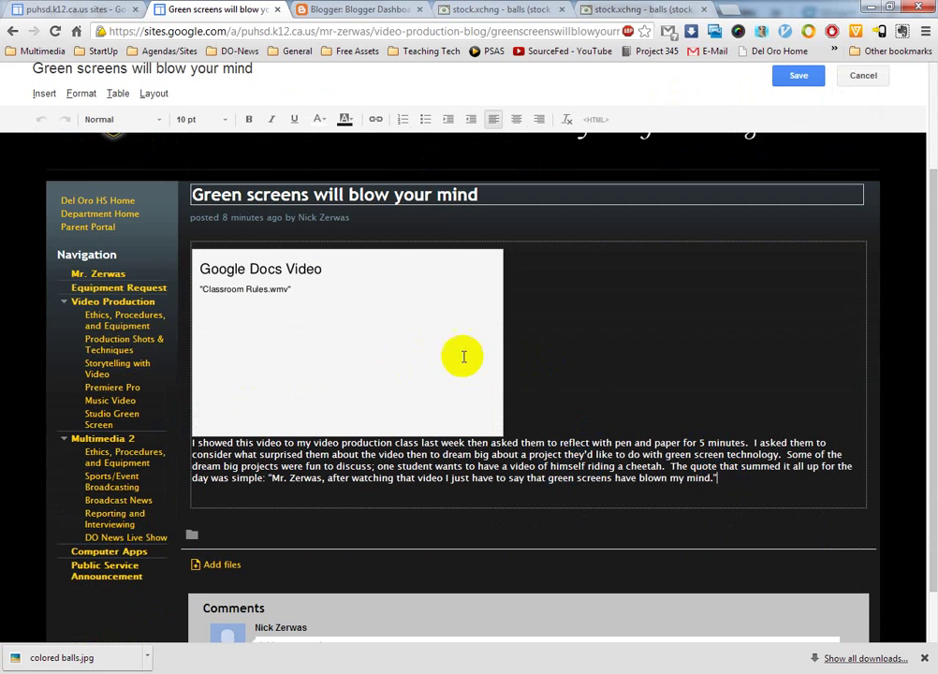
{"action": "left_click", "coordinate": [308, 310]}
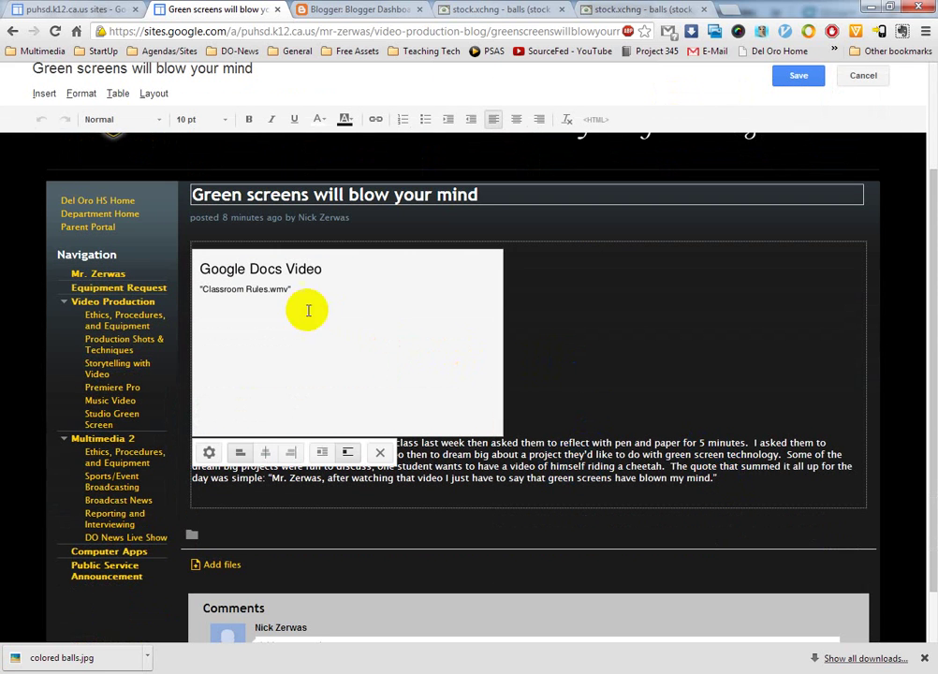
{"action": "left_click", "coordinate": [379, 452]}
- Upload the colored-balls image from the Desktop and insert it at the start of the post, before the paragraph
{"action": "left_click", "coordinate": [194, 258]}
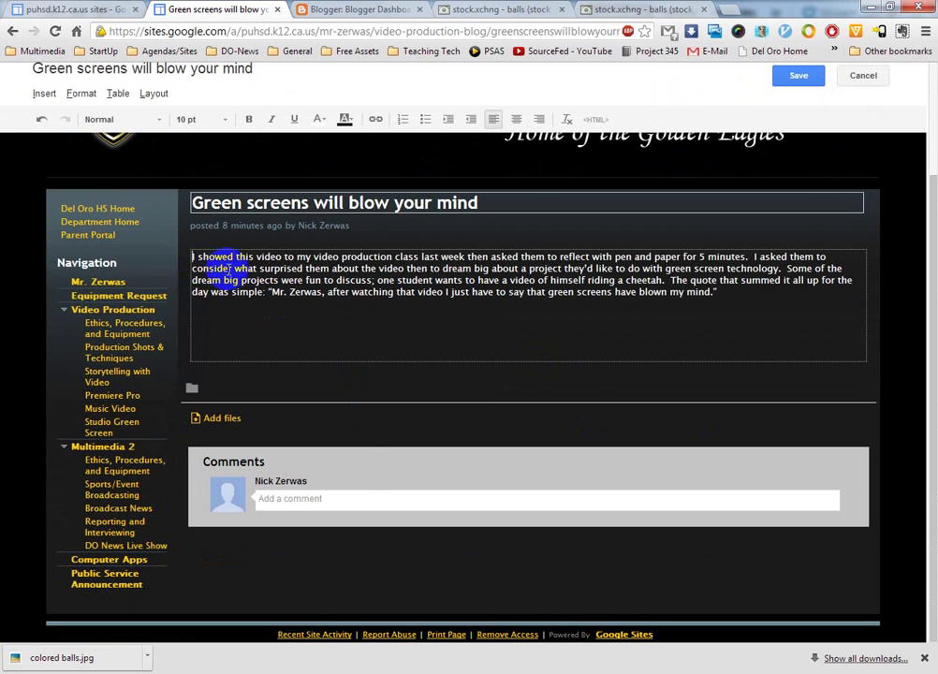
{"action": "left_click", "coordinate": [44, 95]}
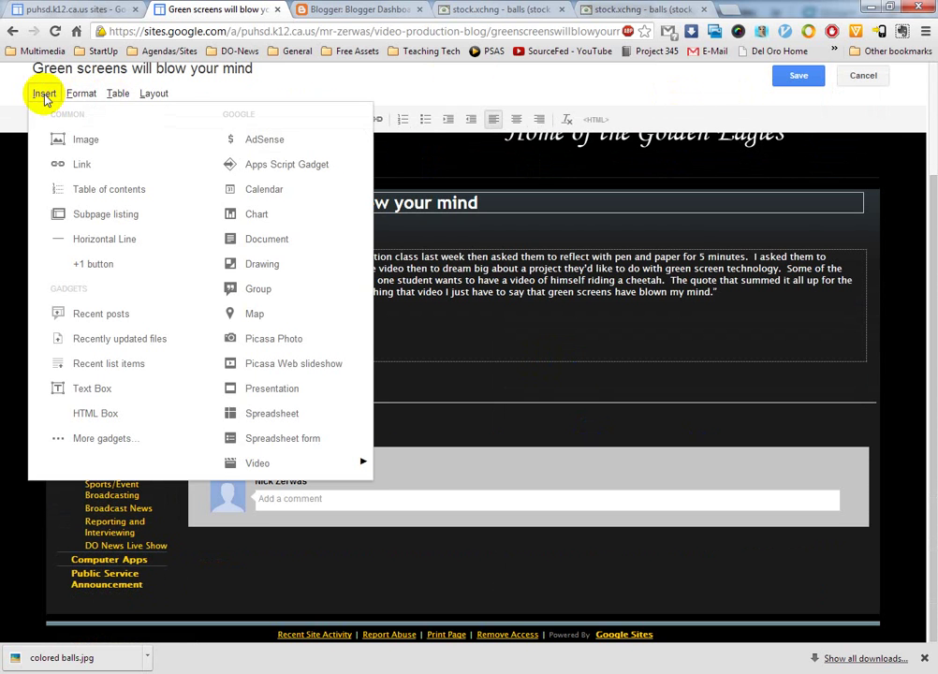
{"action": "left_click", "coordinate": [62, 138]}
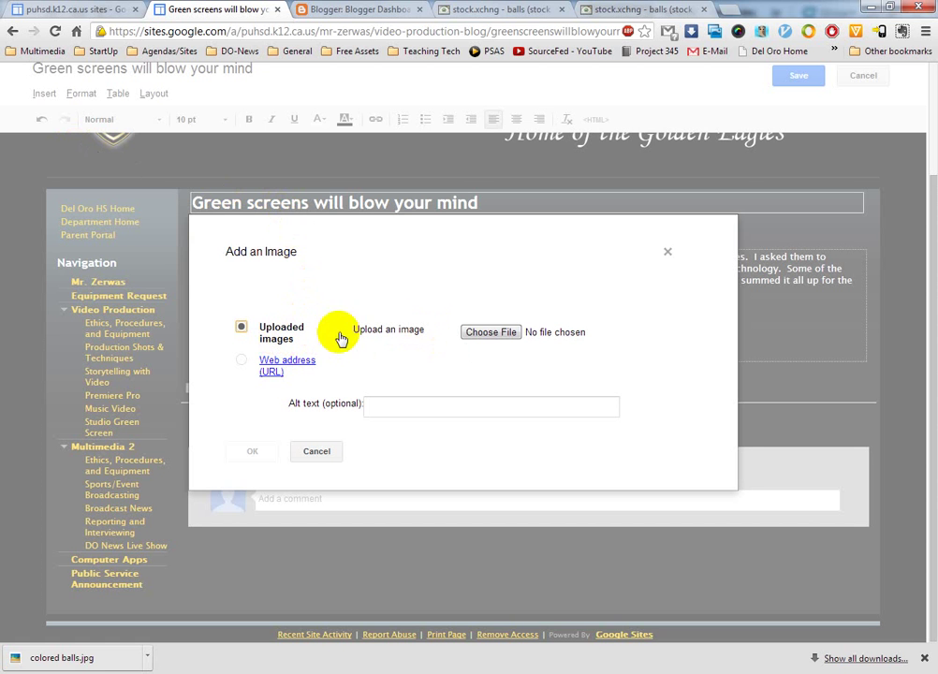
{"action": "left_click", "coordinate": [487, 332]}
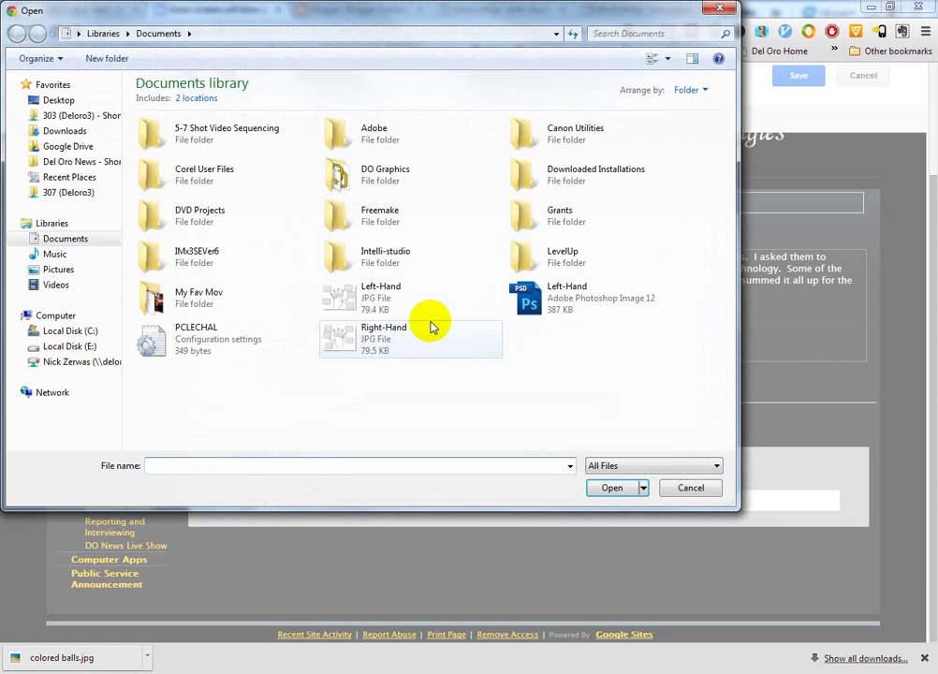
{"action": "left_click", "coordinate": [37, 100]}
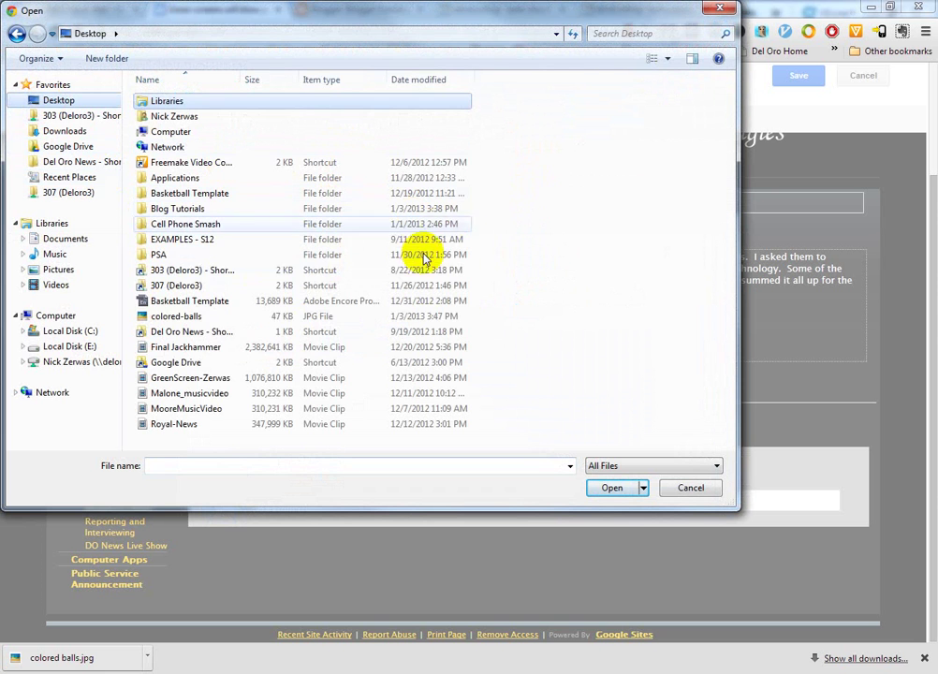
{"action": "left_click", "coordinate": [147, 318]}
{"action": "double_click", "coordinate": [149, 320]}
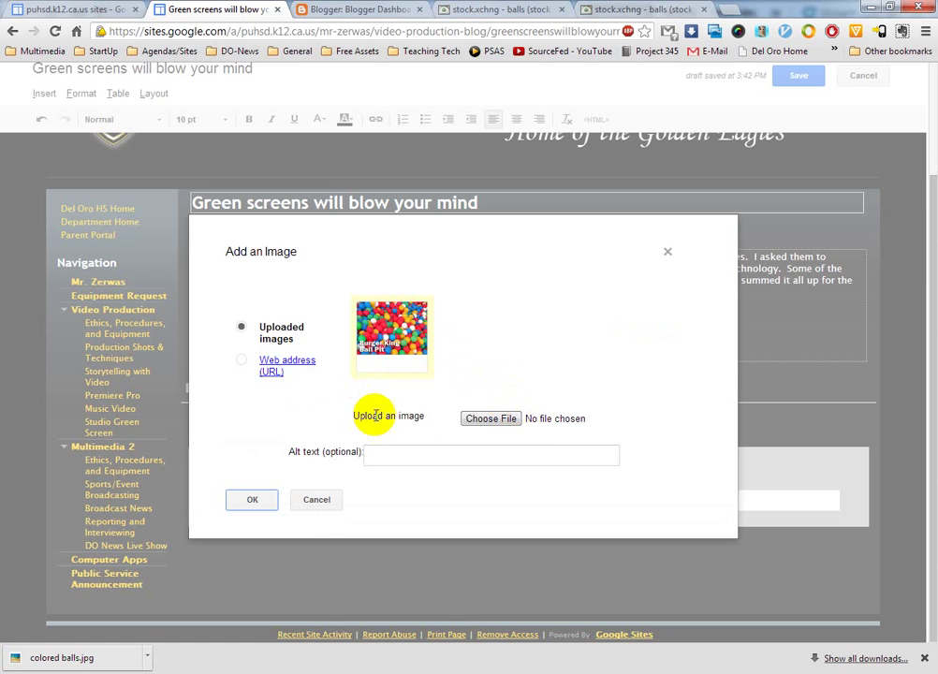
{"action": "left_click", "coordinate": [254, 501]}
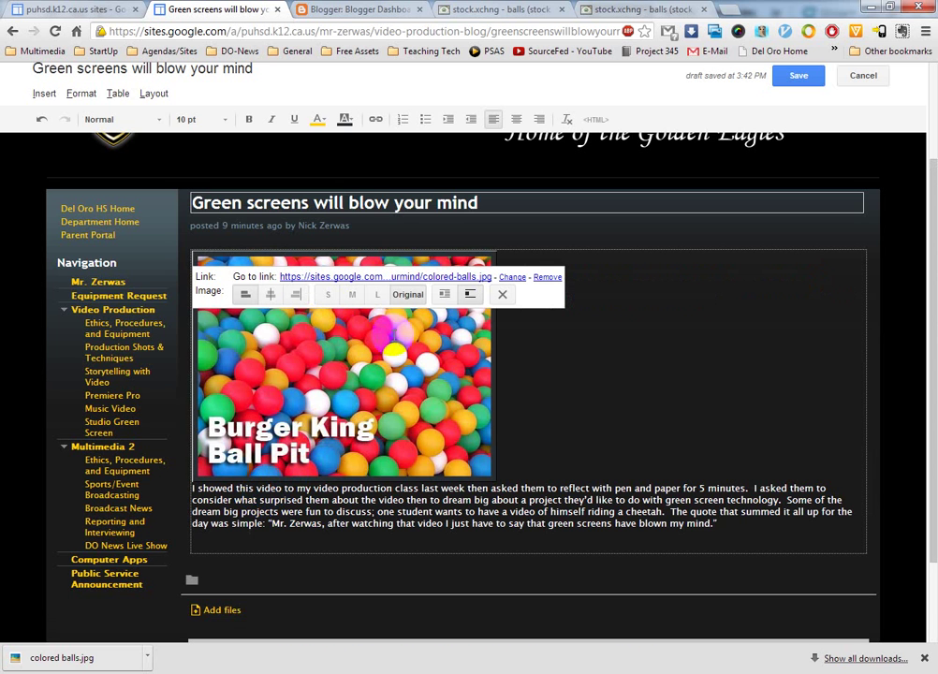
- Wrap the post's text around the inserted image, keep the image at Original size and remove its link
{"action": "left_click", "coordinate": [444, 295]}
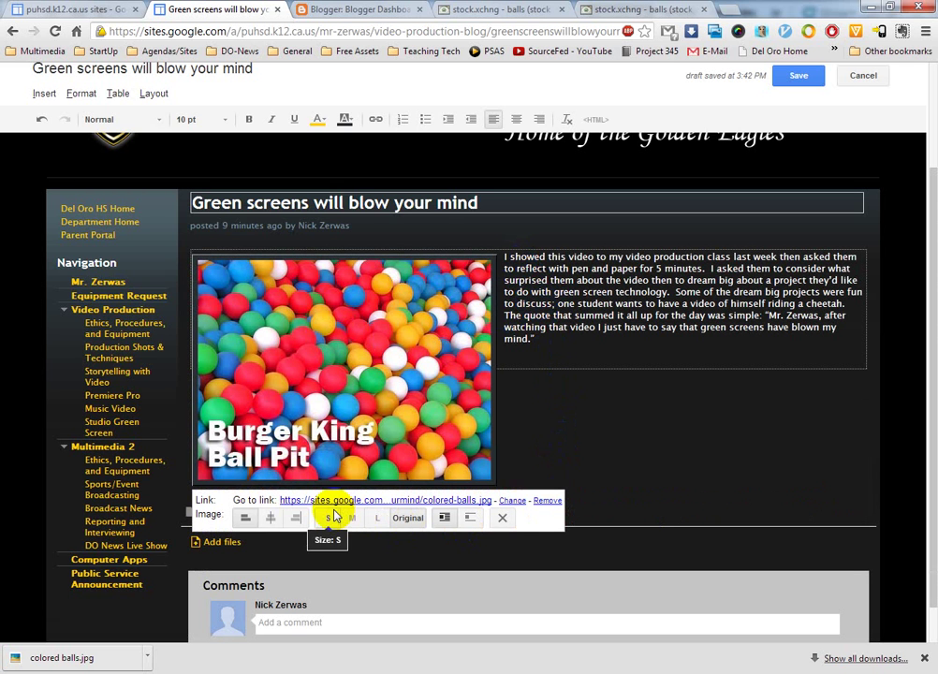
{"action": "left_click", "coordinate": [408, 517]}
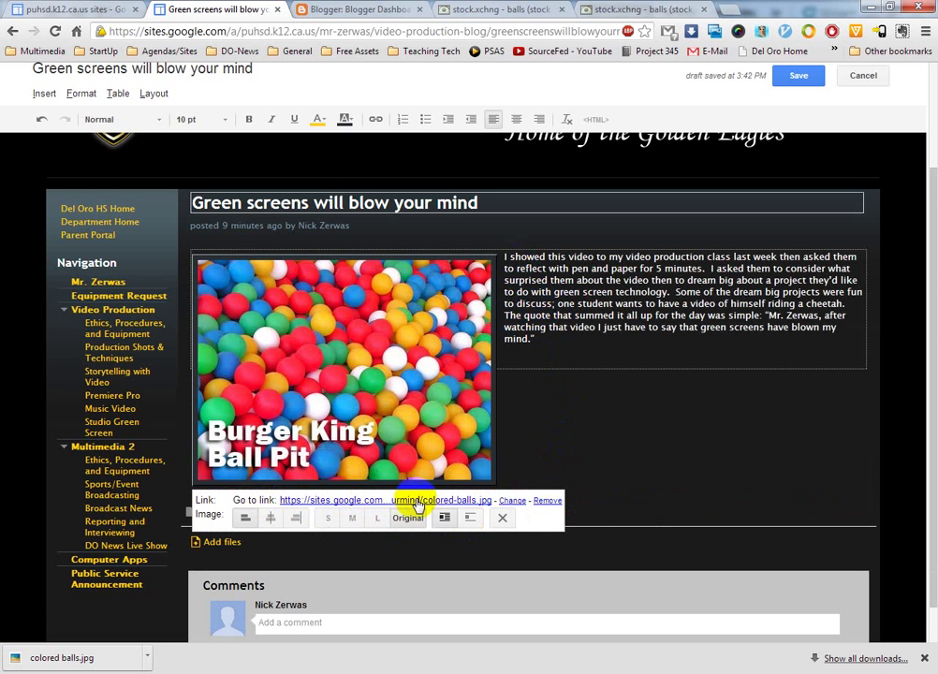
{"action": "left_click", "coordinate": [548, 502]}
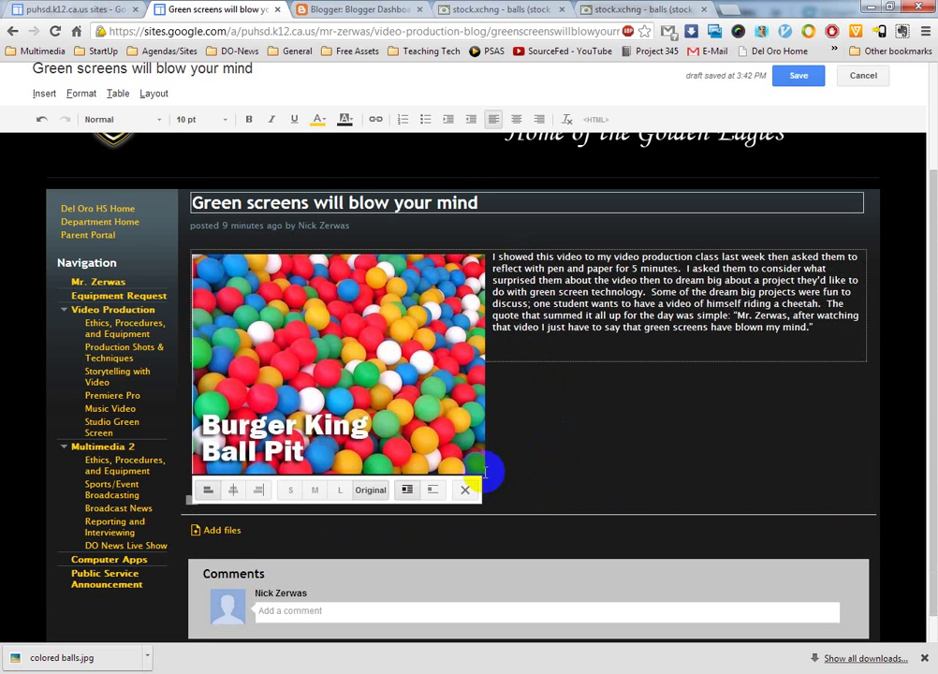
- Switch the image's text wrapping off and on again to compare the two layouts
{"action": "left_click", "coordinate": [432, 492]}
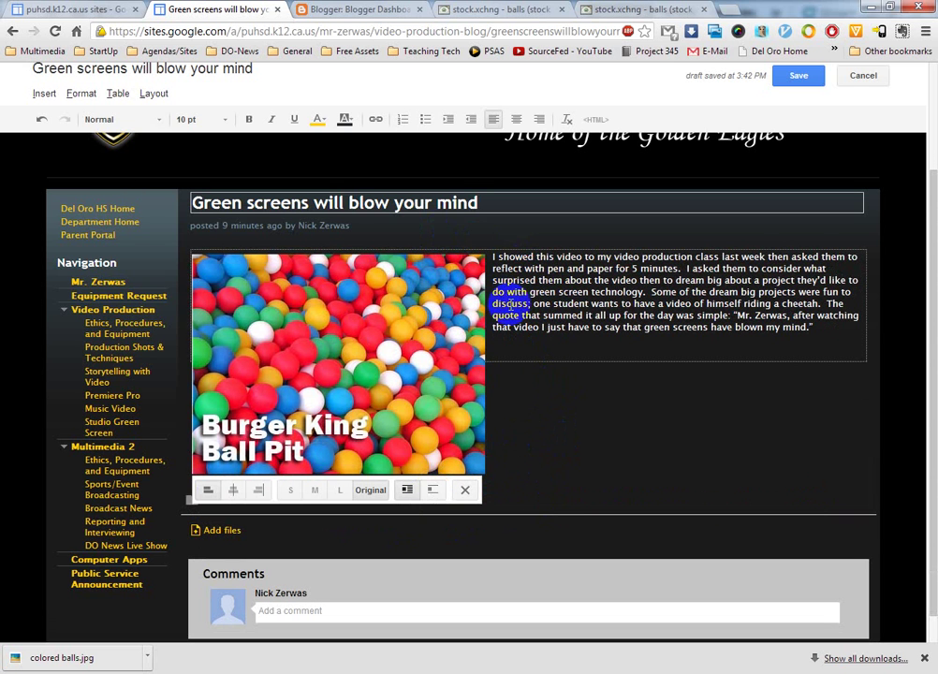
{"action": "left_click", "coordinate": [416, 491]}
{"action": "left_click", "coordinate": [433, 492]}
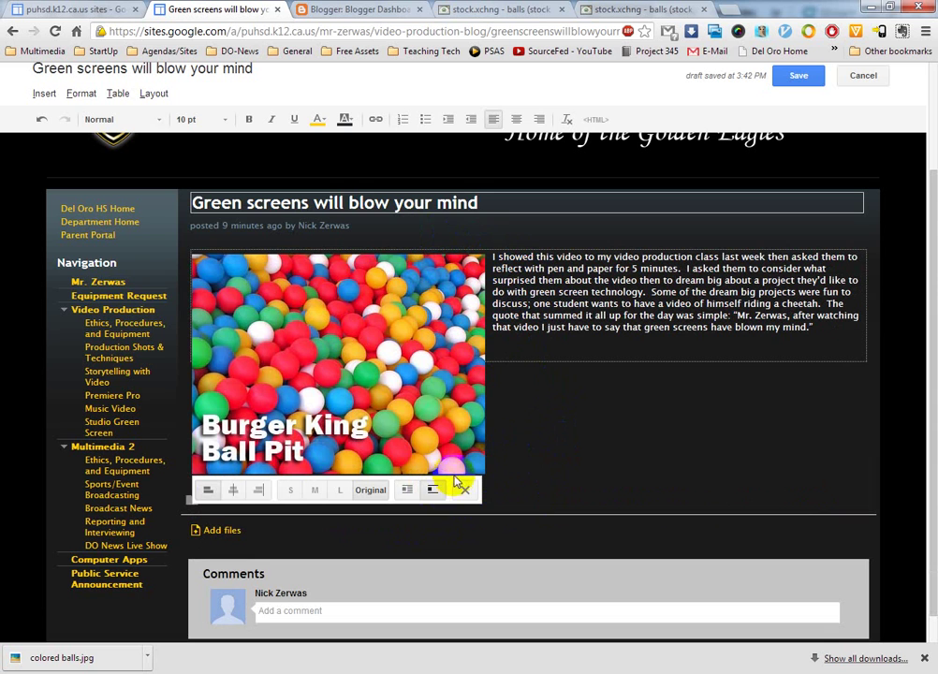
{"action": "left_click", "coordinate": [412, 492]}
{"action": "left_click", "coordinate": [495, 255]}
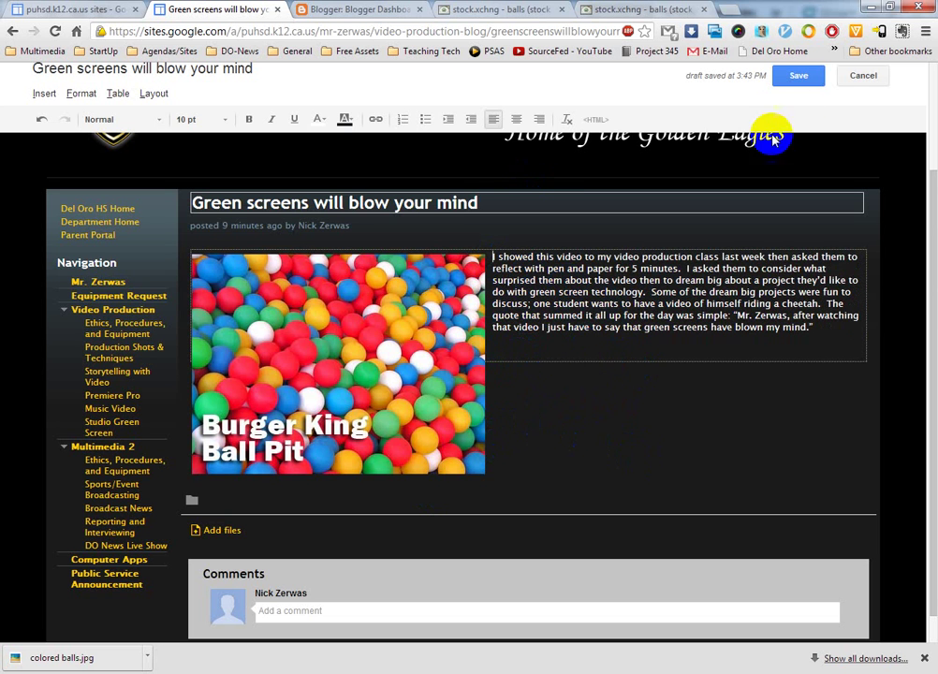
- Save the edited green screens post and highlight the paragraph beside the image on the published page
{"action": "left_click", "coordinate": [796, 82]}
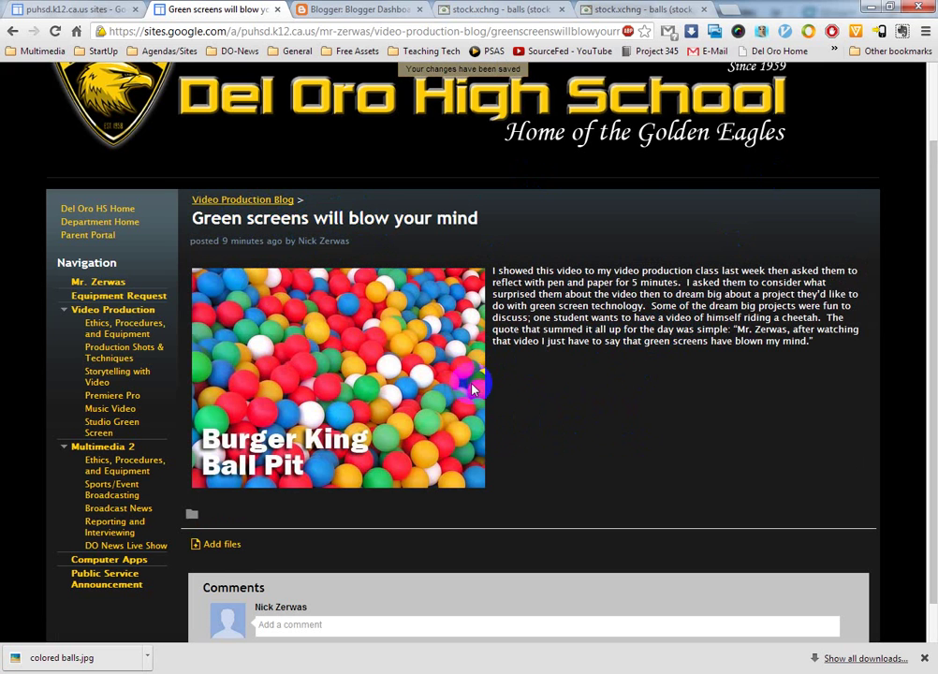
{"action": "left_click_drag", "start_coordinate": [491, 270], "coordinate": [742, 345]}
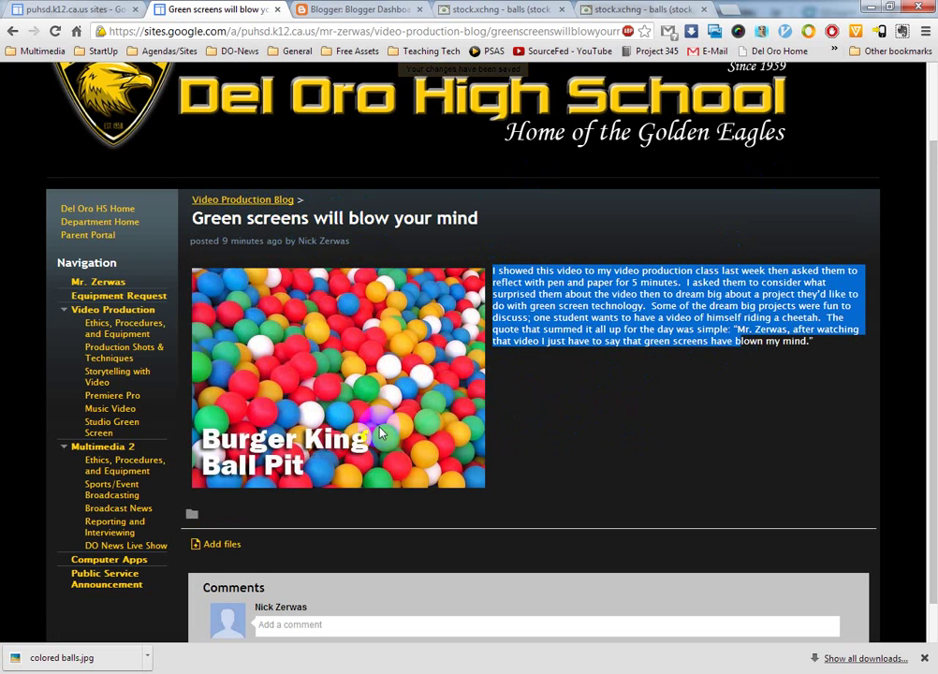